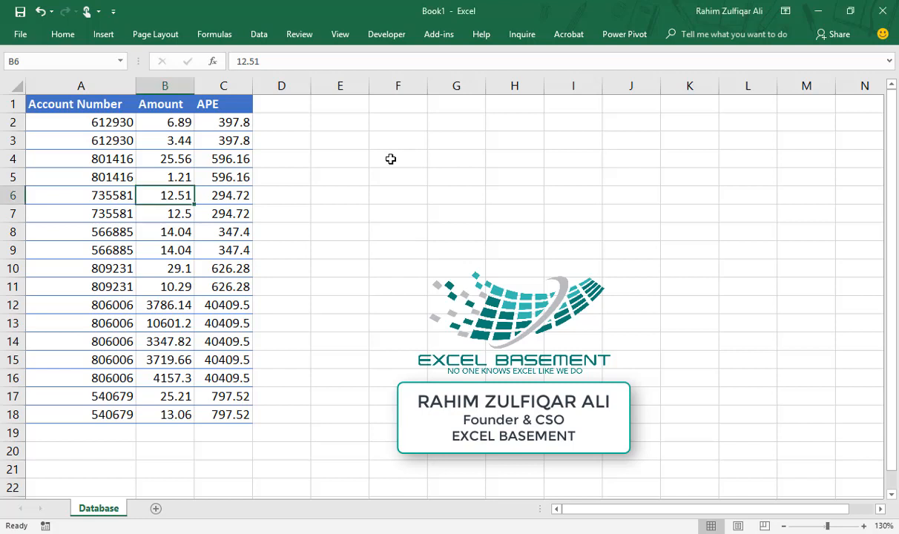
Select the Account Number data range A1:C18
{"action": "left_click", "coordinate": [391, 158]}
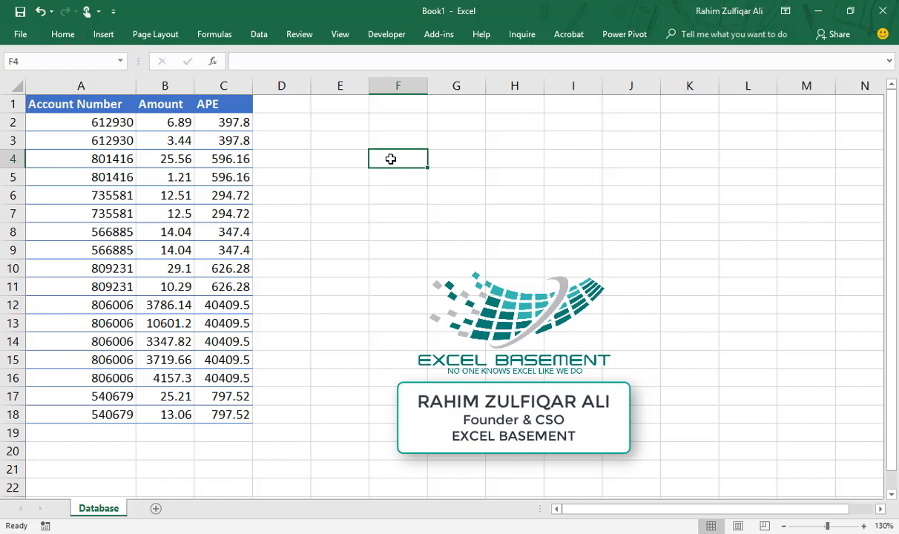
{"action": "double_click", "coordinate": [62, 34]}
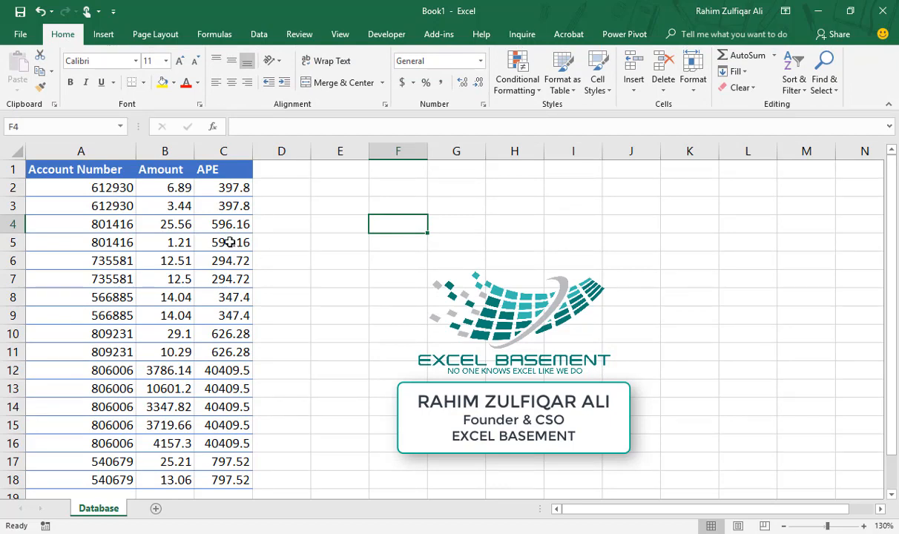
{"action": "double_click", "coordinate": [62, 35]}
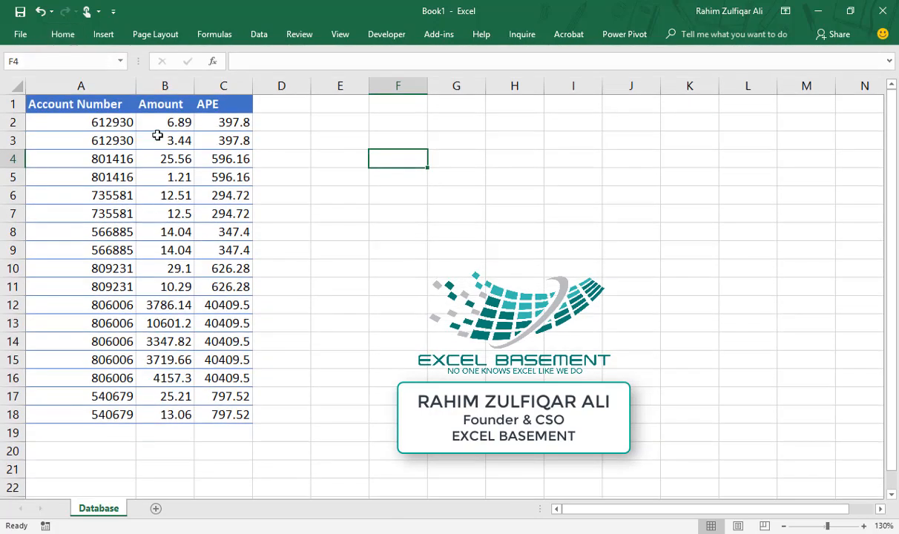
{"action": "left_click", "coordinate": [92, 110]}
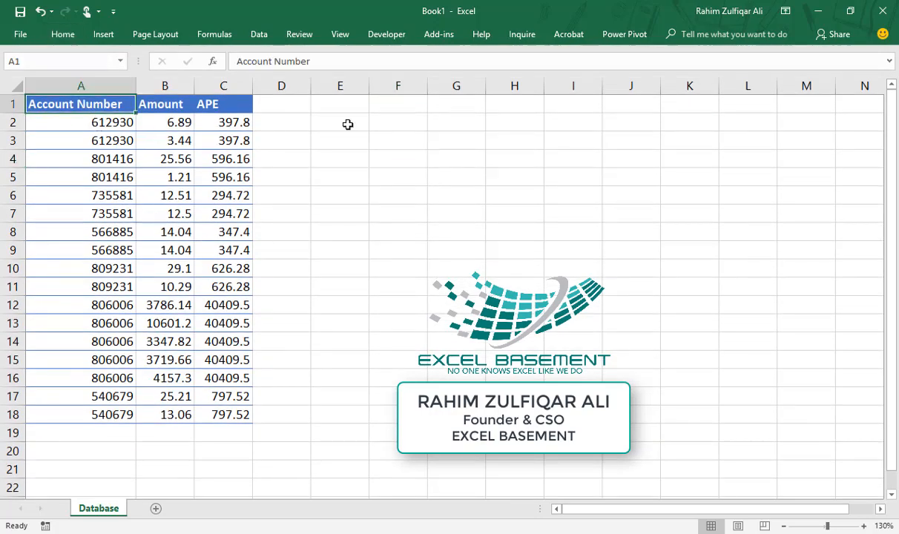
{"action": "key", "text": "ctrl+a"}
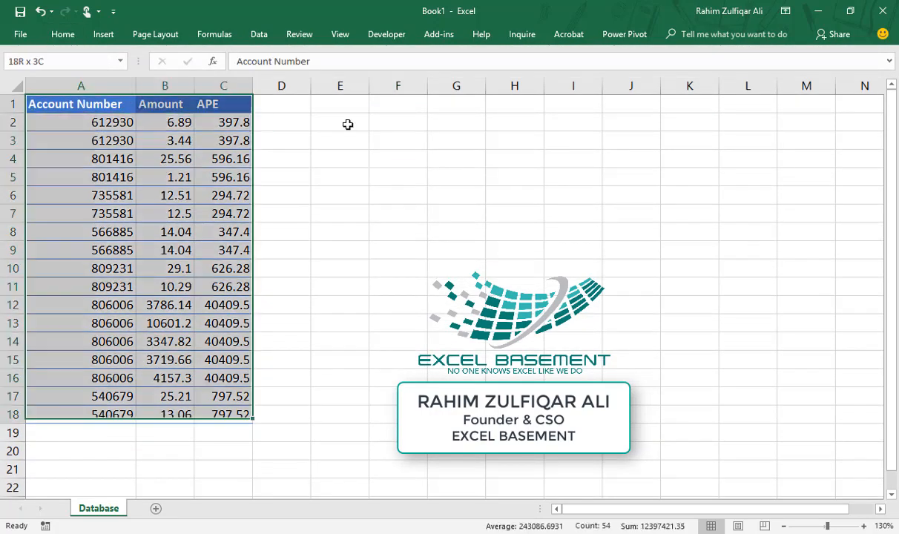
Create a pivot table on a new sheet with Account Number as rows and Sum of Amount as values
{"action": "key", "text": "alt+d"}
{"action": "key", "text": "p"}
{"action": "key", "text": "f"}
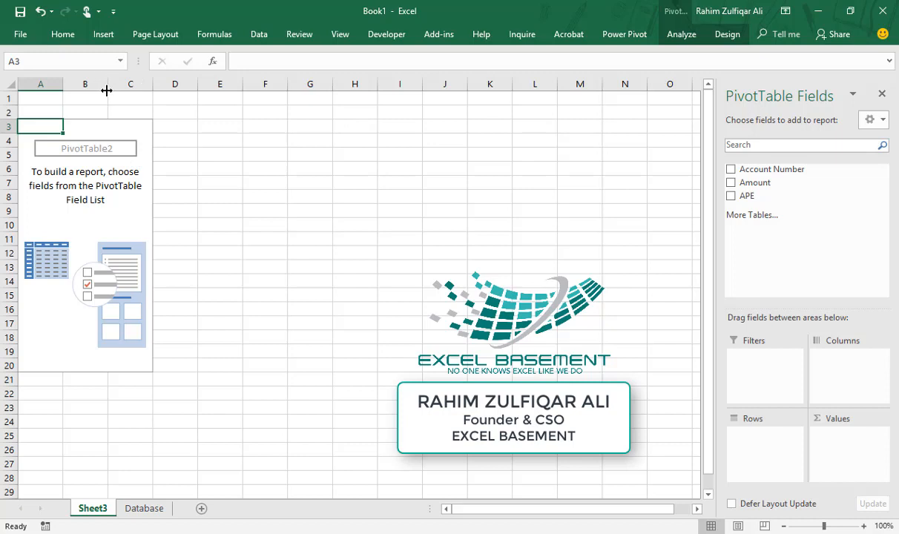
{"action": "left_click", "coordinate": [103, 34]}
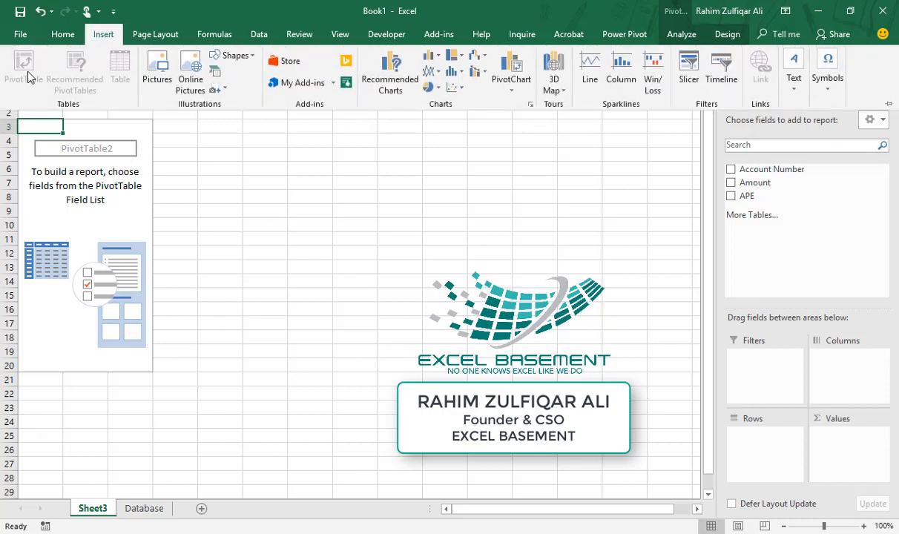
{"action": "left_click", "coordinate": [75, 215]}
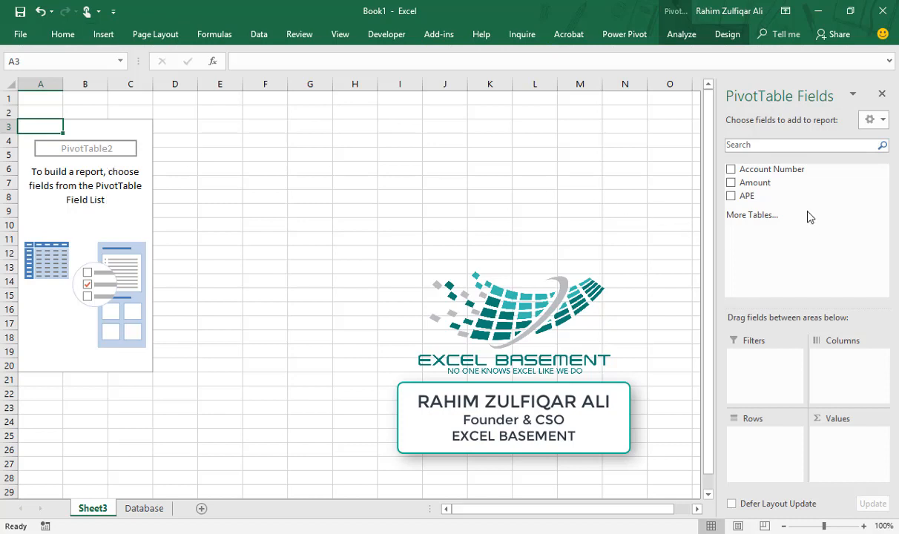
{"action": "left_click_drag", "start_coordinate": [795, 173], "coordinate": [764, 457]}
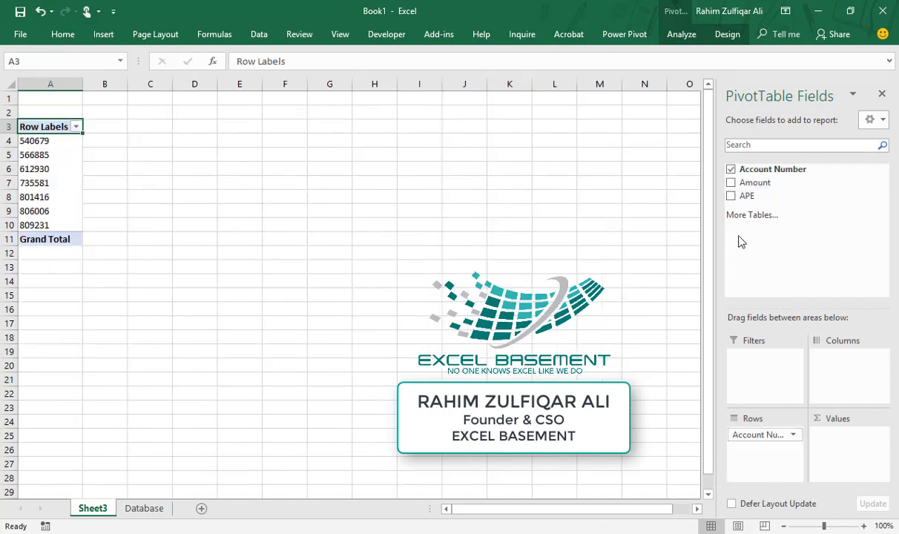
{"action": "left_click_drag", "start_coordinate": [775, 188], "coordinate": [839, 454]}
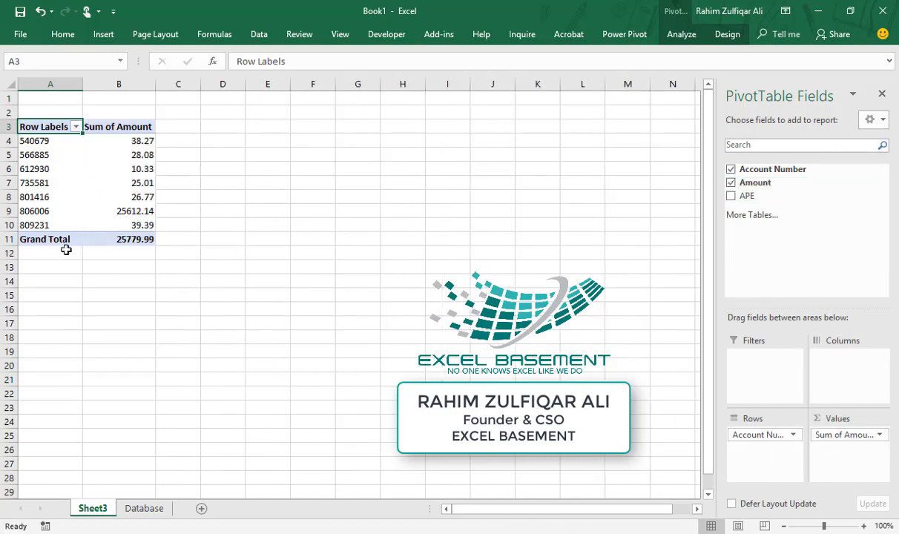
Label cell E1 'Total' beside the pivot table
{"action": "left_click", "coordinate": [112, 239]}
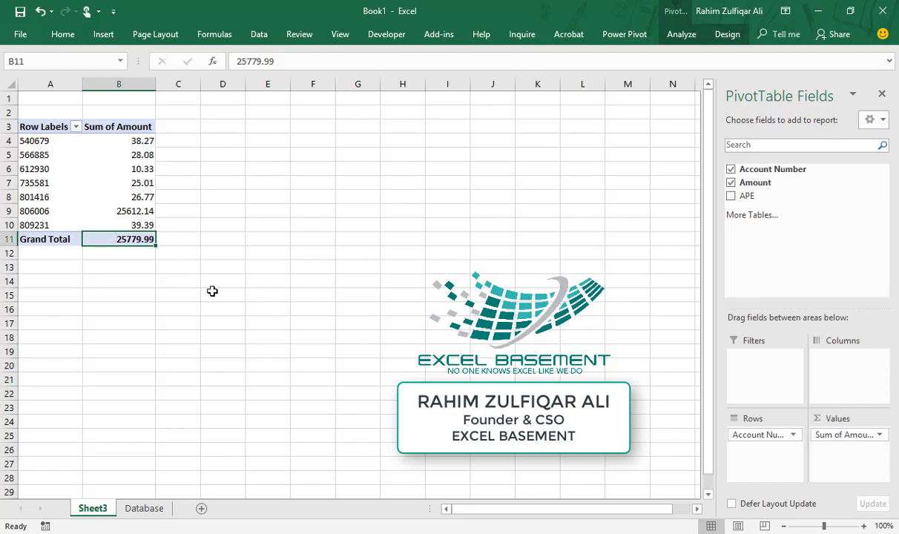
{"action": "scroll", "coordinate": [212, 291], "scroll_direction": "up", "scroll_amount": 4, "text": "ctrl"}
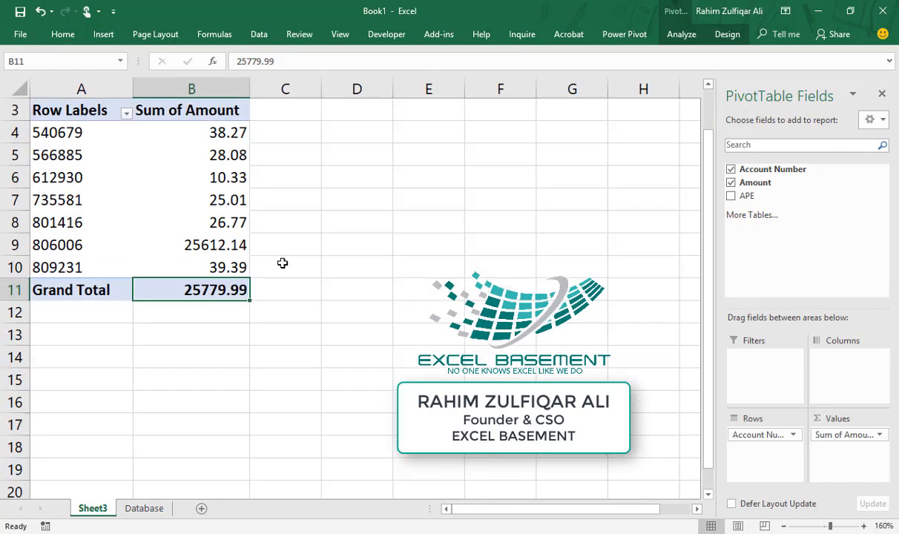
{"action": "mouse_move", "coordinate": [197, 293]}
{"action": "scroll", "coordinate": [132, 186], "scroll_direction": "up", "scroll_amount": 1}
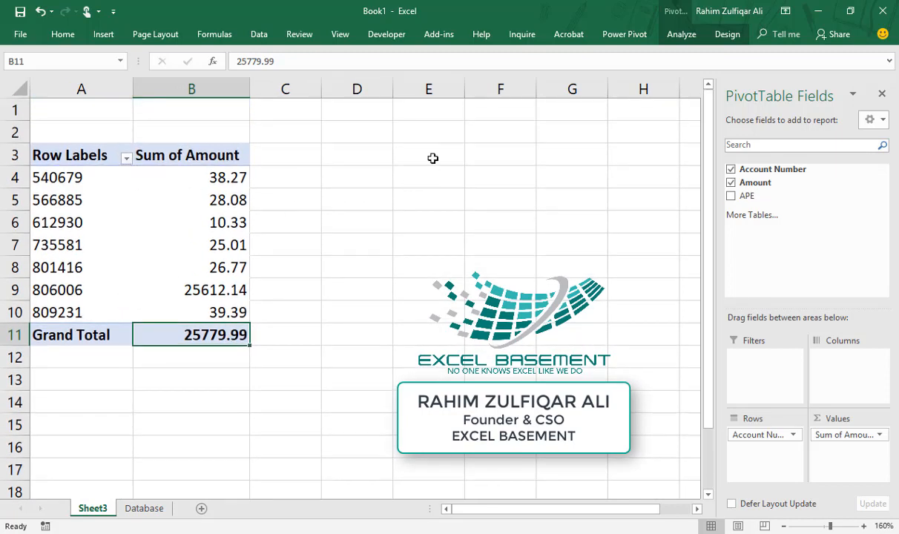
{"action": "left_click", "coordinate": [433, 112]}
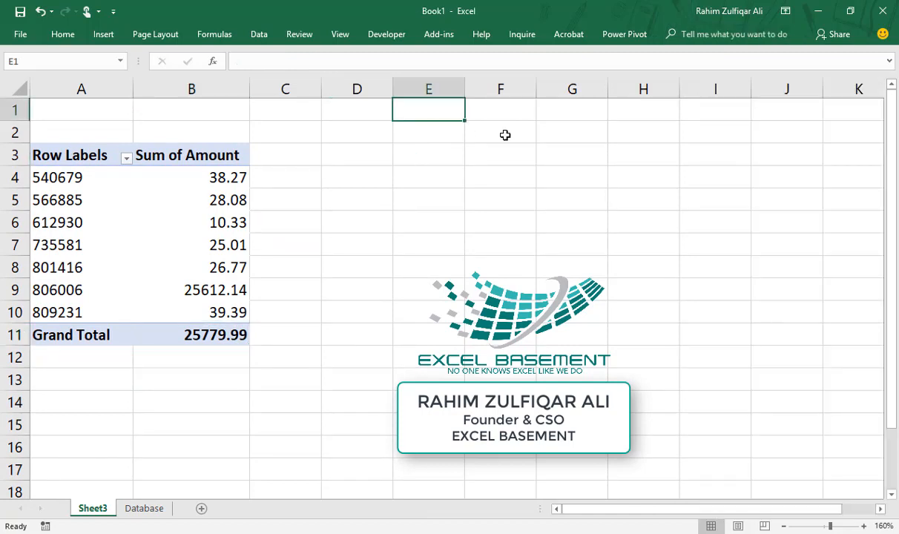
{"action": "type", "text": "Total"}
{"action": "key", "text": "Return"}
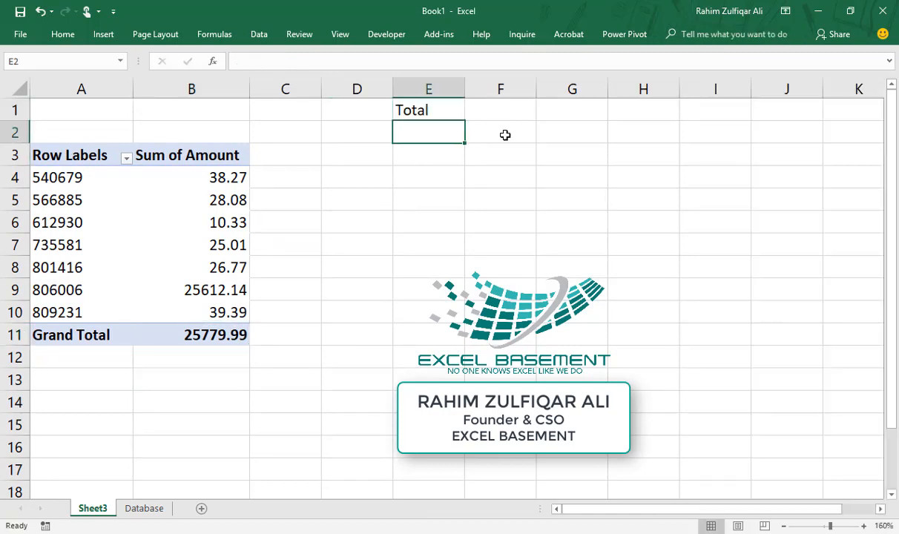
Fill E2 yellow and link it to the pivot's grand total with =B11
{"action": "left_click", "coordinate": [65, 38]}
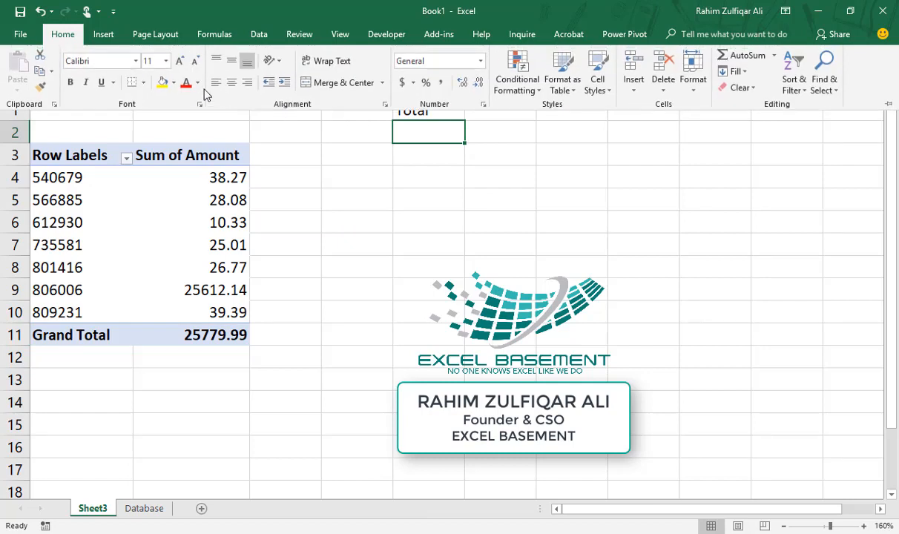
{"action": "left_click", "coordinate": [162, 83]}
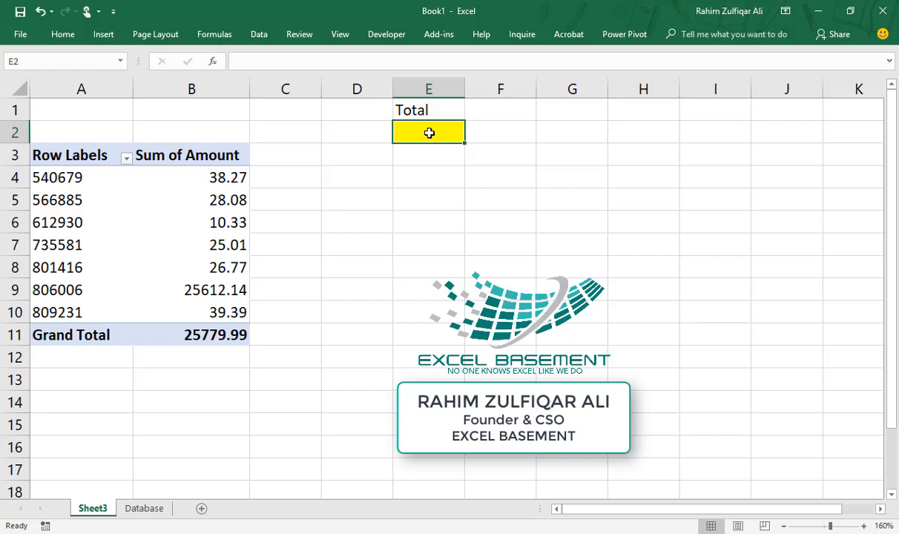
{"action": "type", "text": "="}
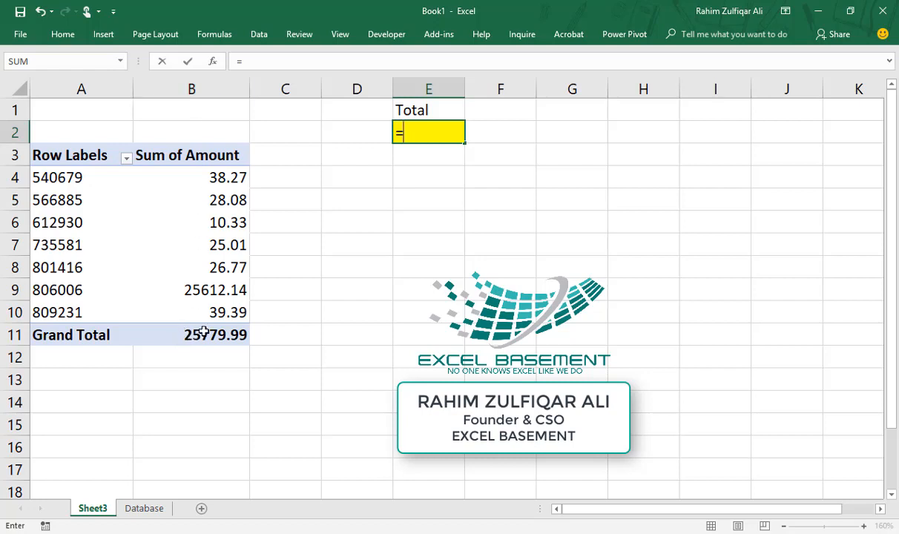
{"action": "type", "text": "b11"}
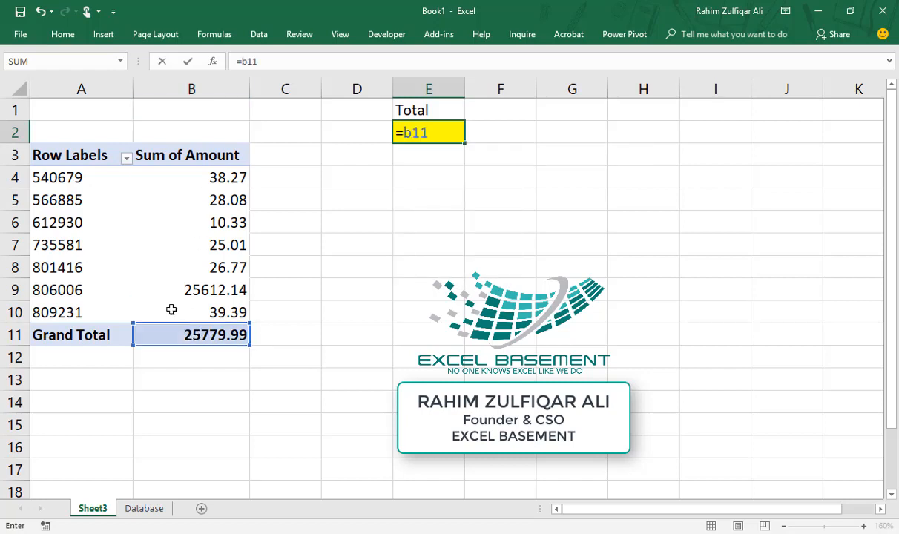
{"action": "key", "text": "Return"}
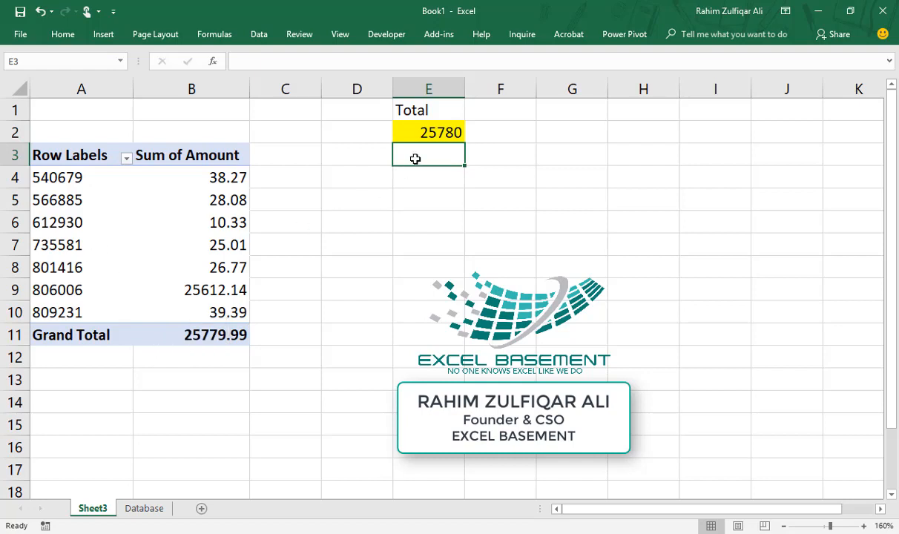
{"action": "left_click", "coordinate": [401, 132]}
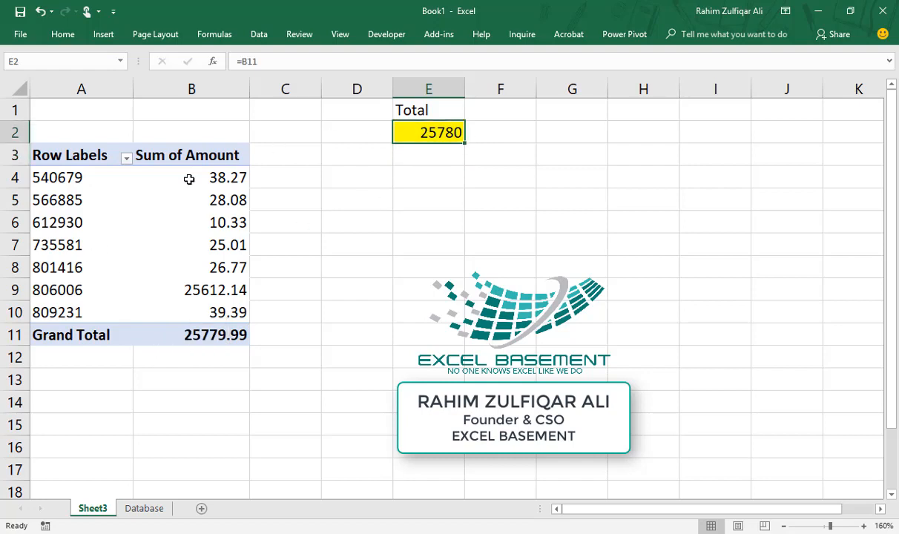
{"action": "left_click", "coordinate": [126, 158]}
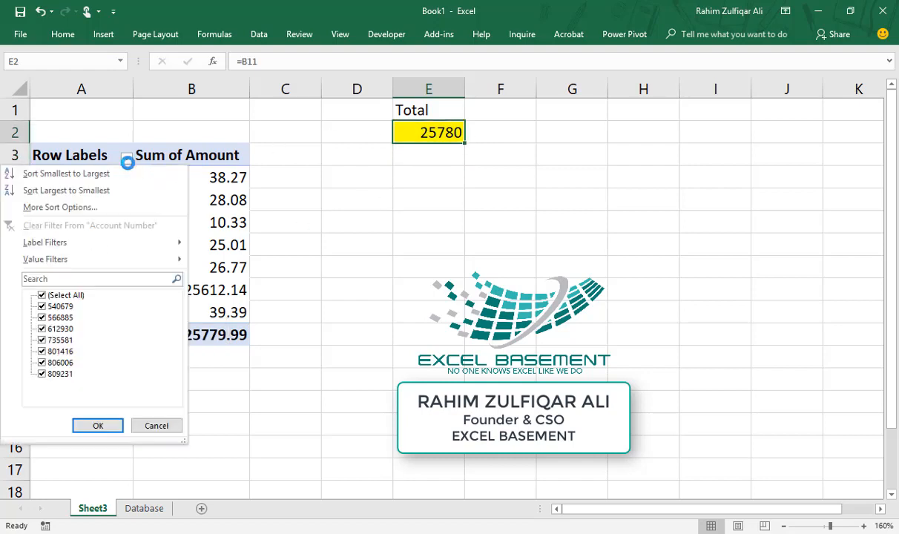
{"action": "left_click", "coordinate": [42, 328]}
{"action": "left_click", "coordinate": [43, 339]}
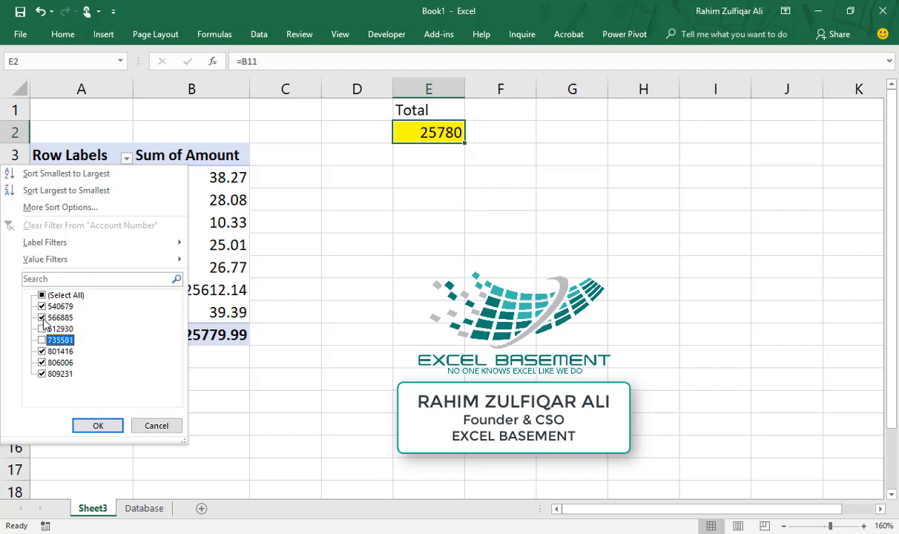
{"action": "left_click", "coordinate": [43, 318]}
{"action": "left_click", "coordinate": [99, 425]}
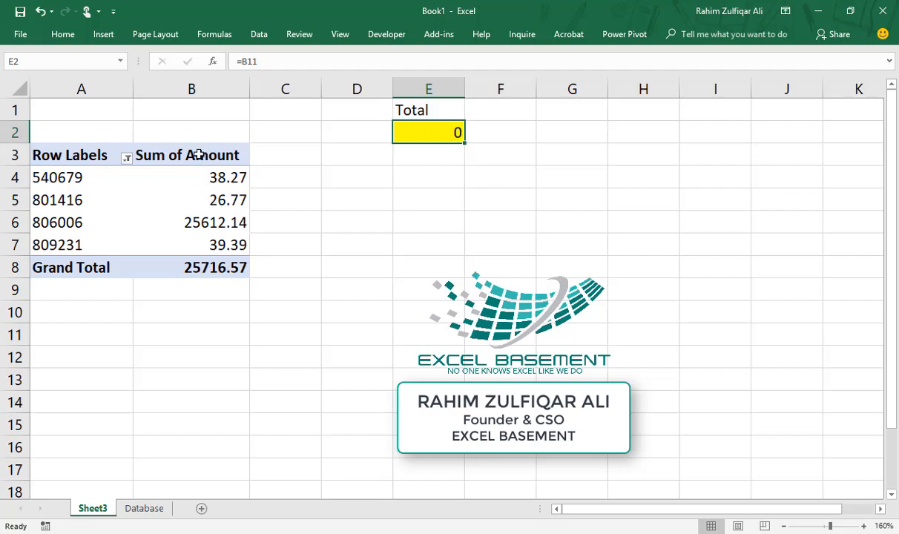
Recheck E2's =B11 link, now showing 0, and select the four filtered amounts to compare
{"action": "double_click", "coordinate": [420, 132]}
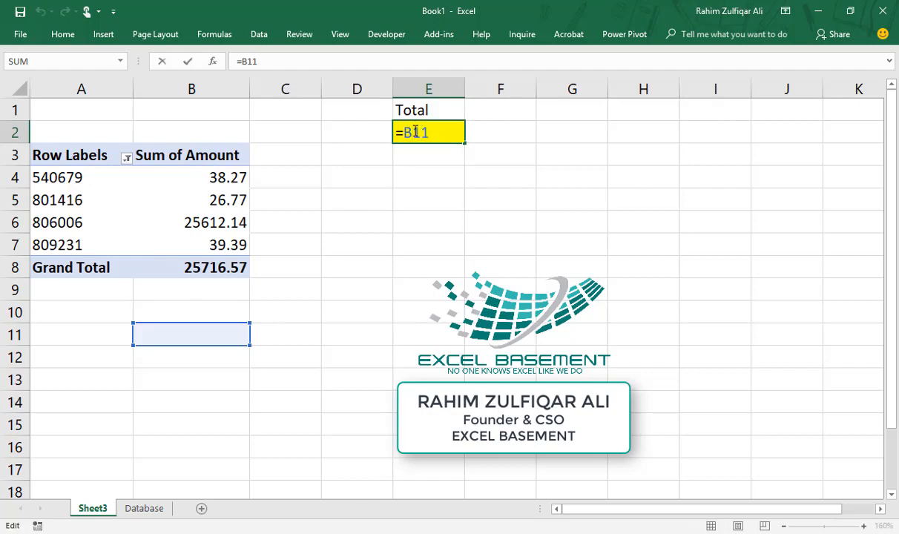
{"action": "key", "text": "Return"}
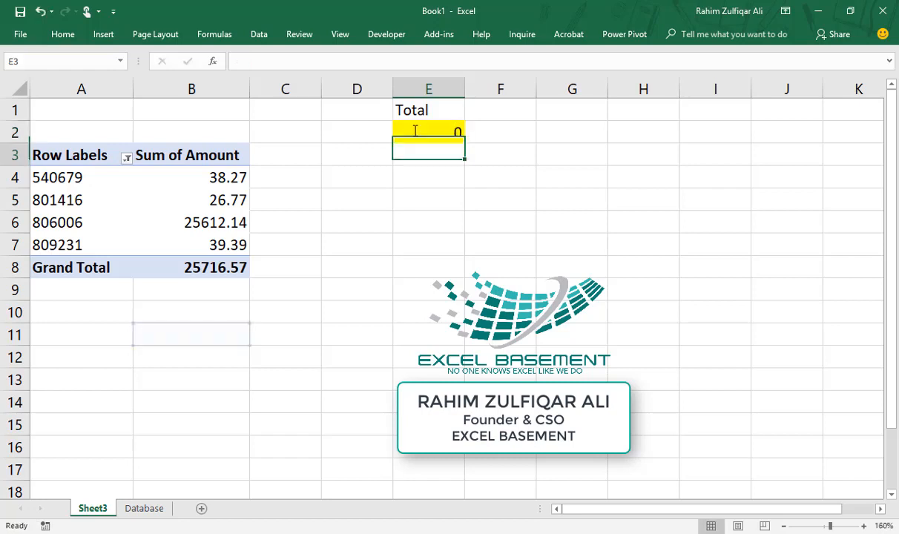
{"action": "left_click", "coordinate": [193, 326]}
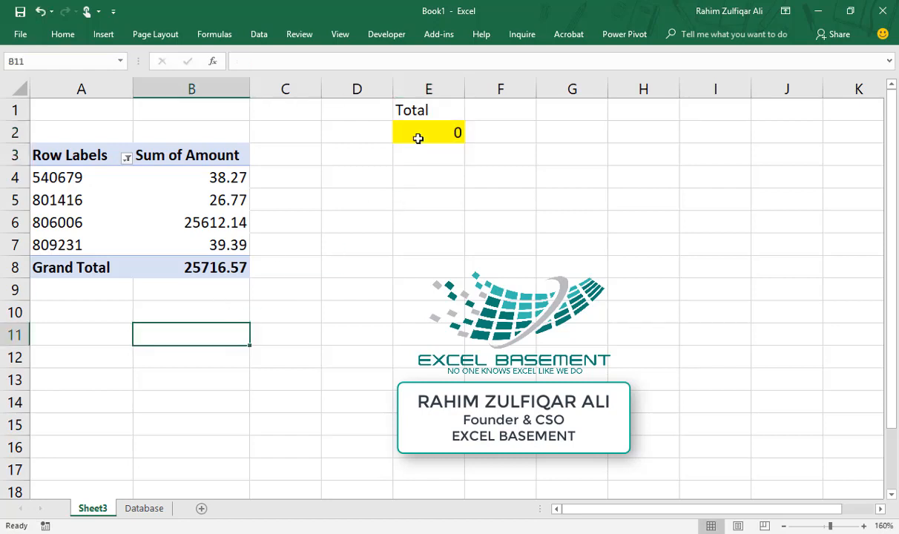
{"action": "left_click", "coordinate": [416, 135]}
{"action": "left_click", "coordinate": [197, 181]}
{"action": "left_click_drag", "start_coordinate": [200, 196], "coordinate": [195, 249]}
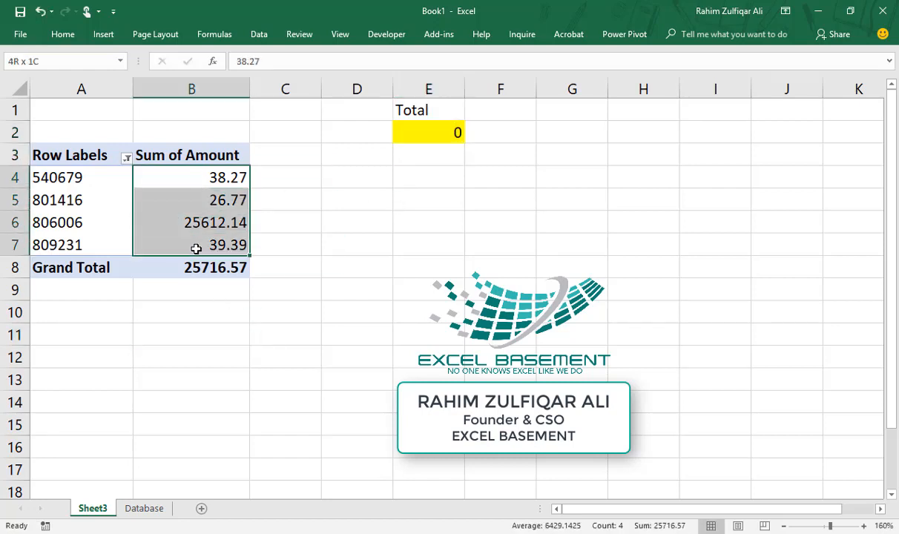
{"action": "left_click", "coordinate": [418, 131]}
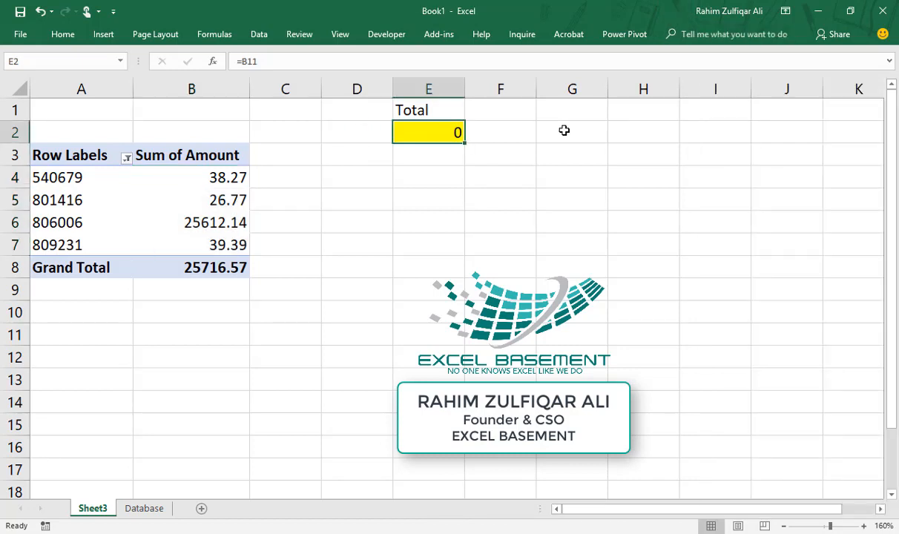
Re-include accounts 566885, 612930 and 735581 so all seven accounts show again
{"action": "left_click", "coordinate": [126, 159]}
{"action": "left_click", "coordinate": [42, 317]}
{"action": "left_click", "coordinate": [42, 329]}
{"action": "left_click", "coordinate": [42, 339]}
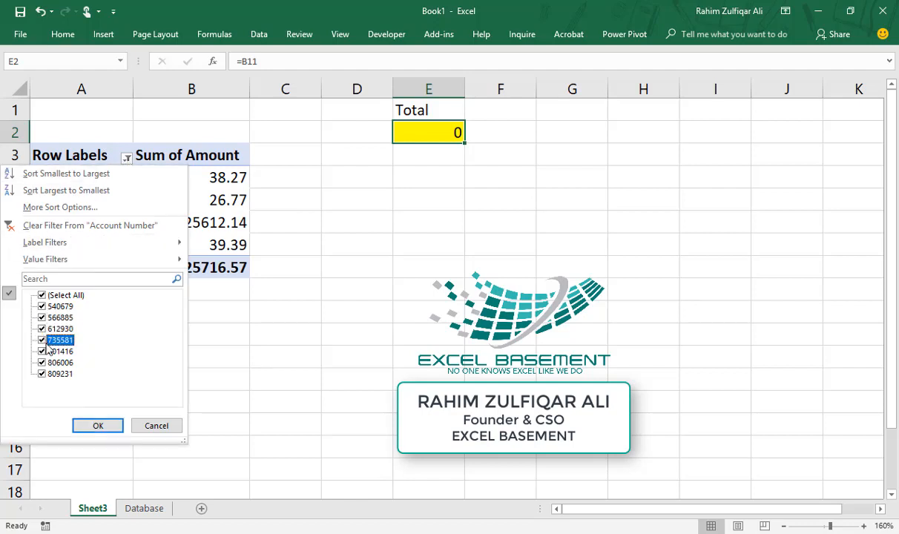
{"action": "left_click", "coordinate": [98, 425]}
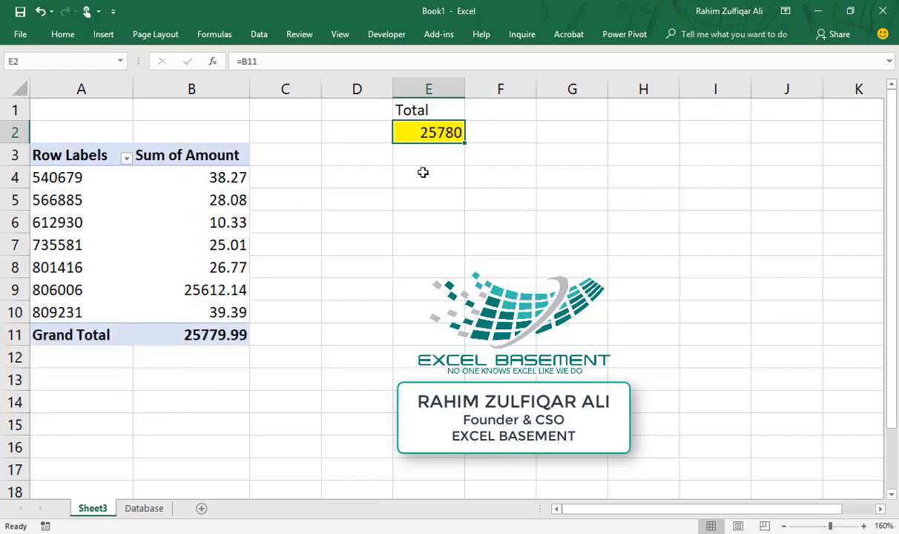
Clear the =B11 formula from the yellow Total cell E2
{"action": "key", "text": "F2"}
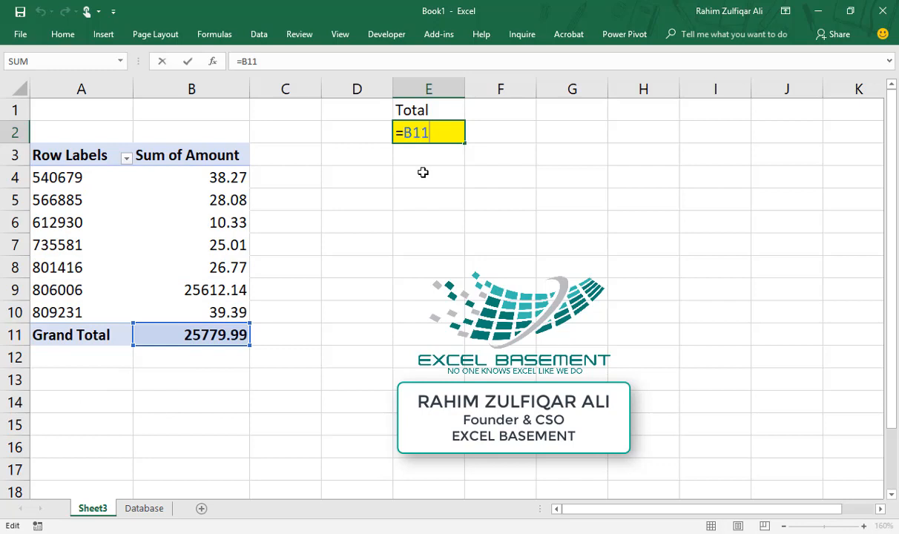
{"action": "key", "text": "Escape"}
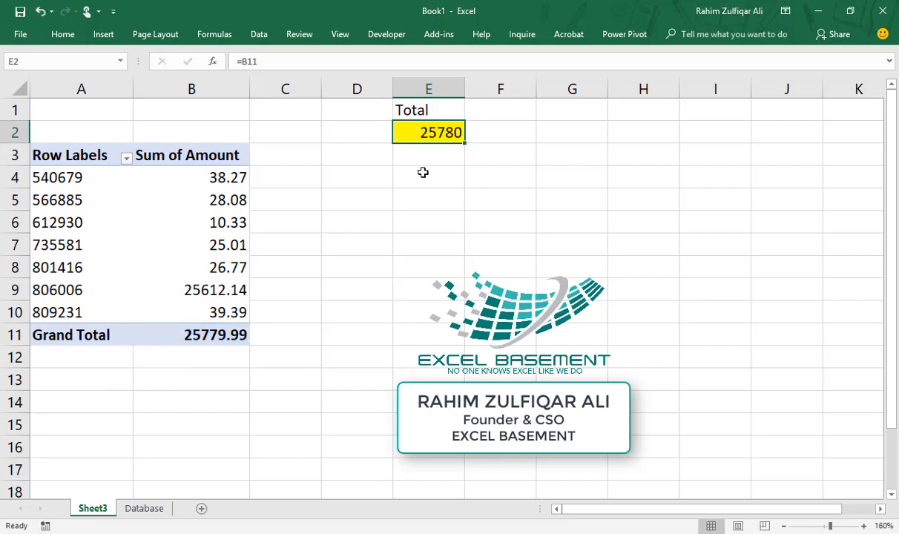
{"action": "key", "text": "Delete"}
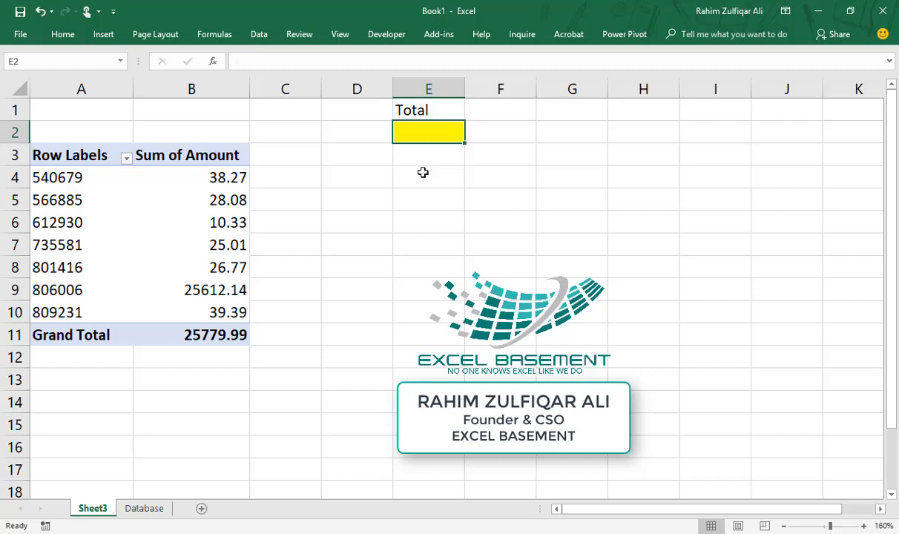
{"action": "left_click", "coordinate": [566, 111]}
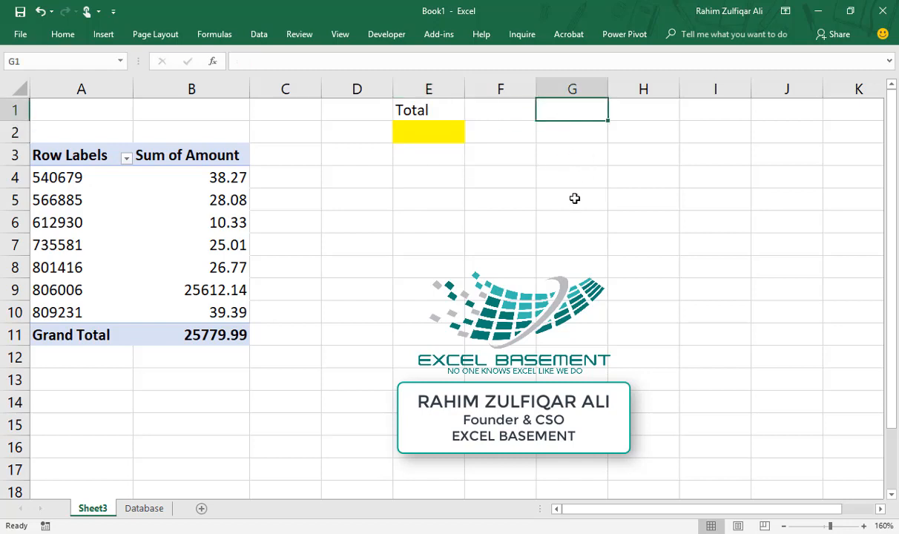
Enter the notes 'identify the common point' in G1 and 'identify the common place' in G2
{"action": "type", "text": "iden"}
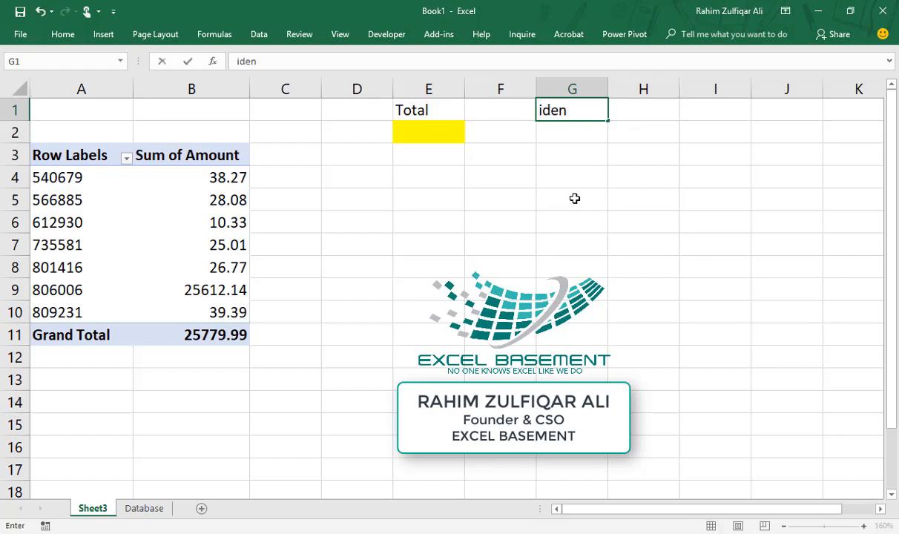
{"action": "type", "text": "tify the com"}
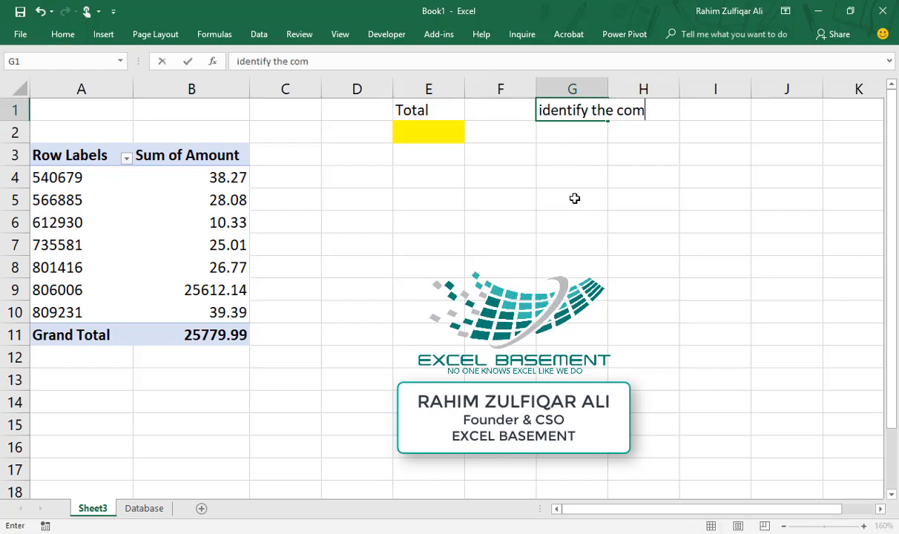
{"action": "type", "text": "mon point"}
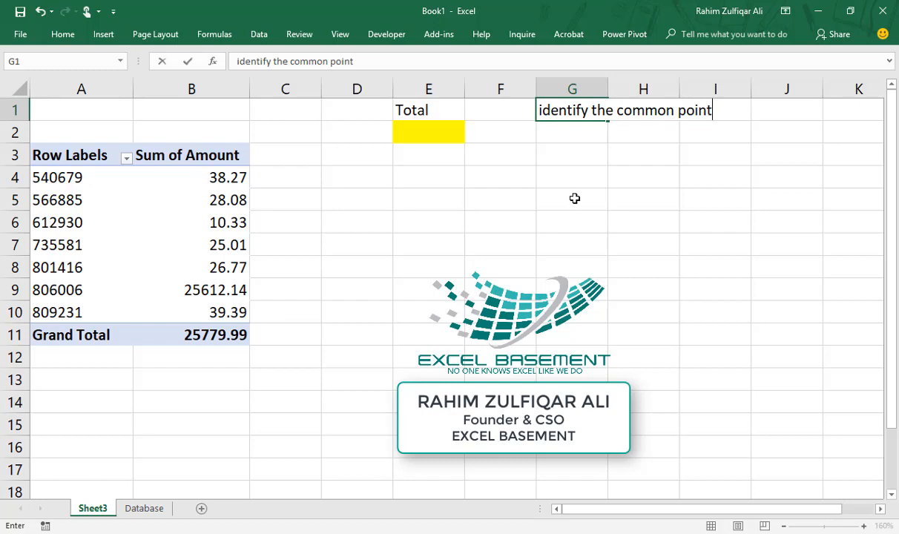
{"action": "key", "text": "Return"}
{"action": "type", "text": "iden"}
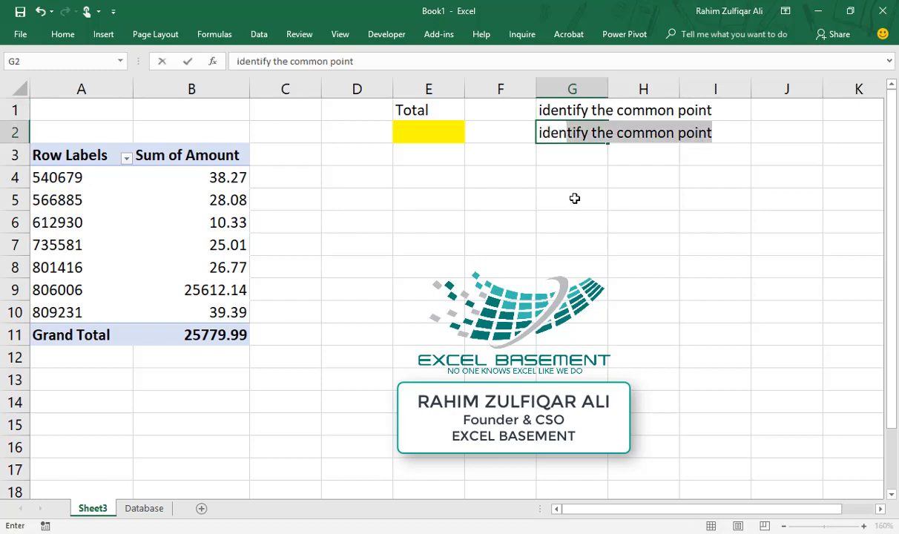
{"action": "type", "text": "tify the coom"}
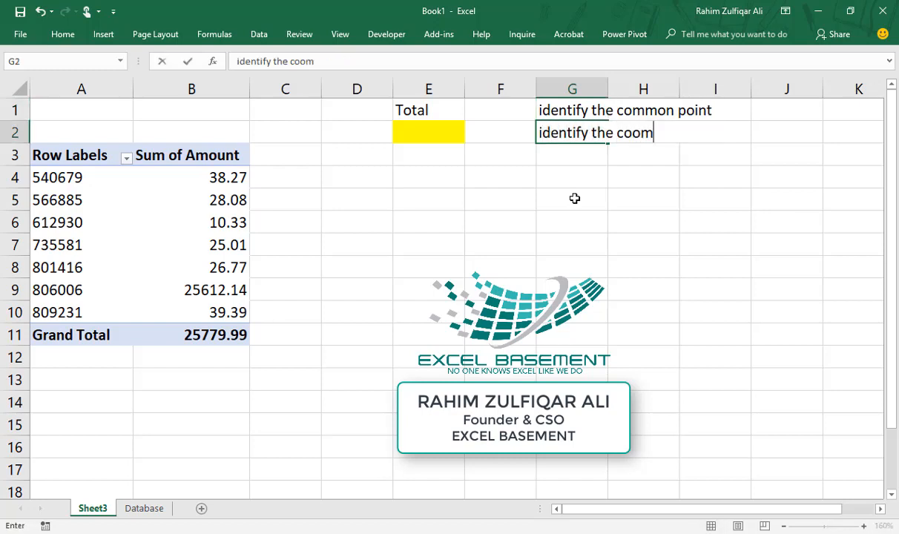
{"action": "key", "text": "BackSpace"}
{"action": "key", "text": "BackSpace"}
{"action": "type", "text": "mmon place"}
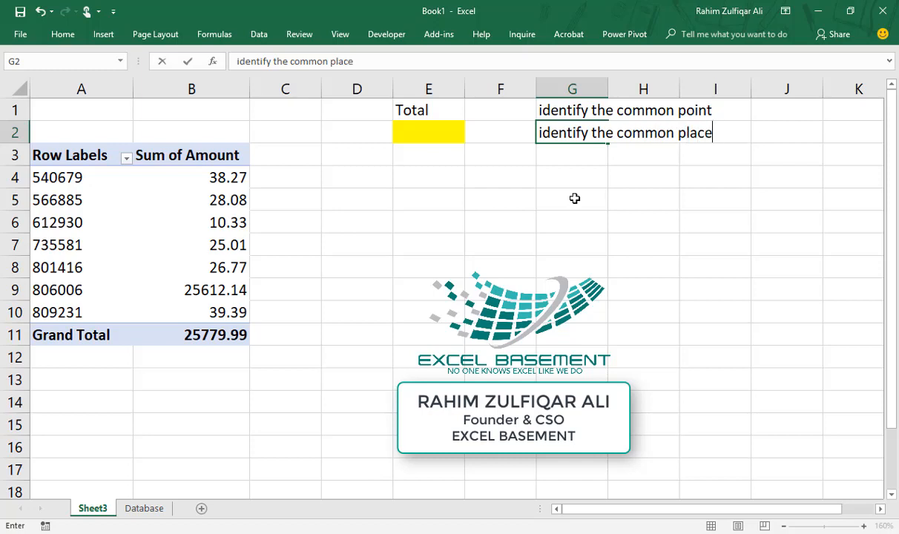
{"action": "key", "text": "Return"}
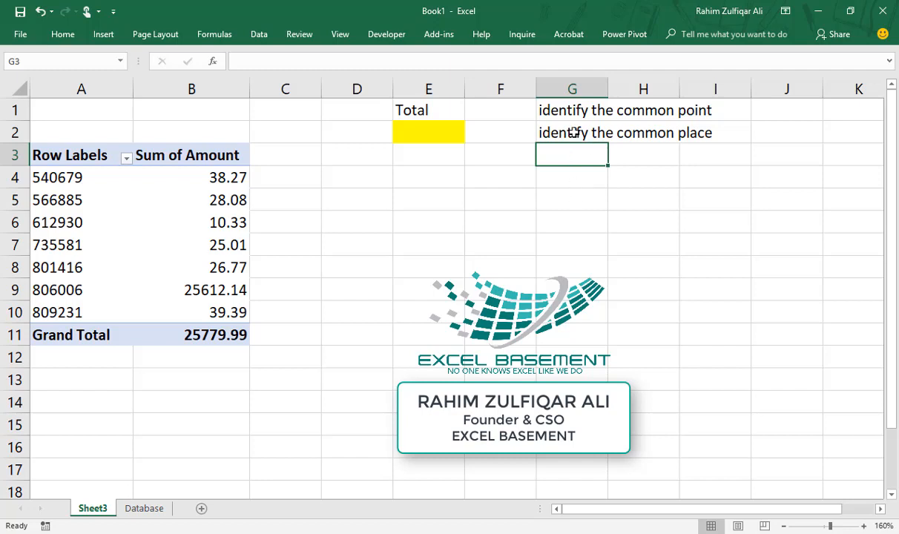
Enter =COUNTA($B:$B) in E2 to count column B's filled cells, giving 9
{"action": "left_click", "coordinate": [427, 133]}
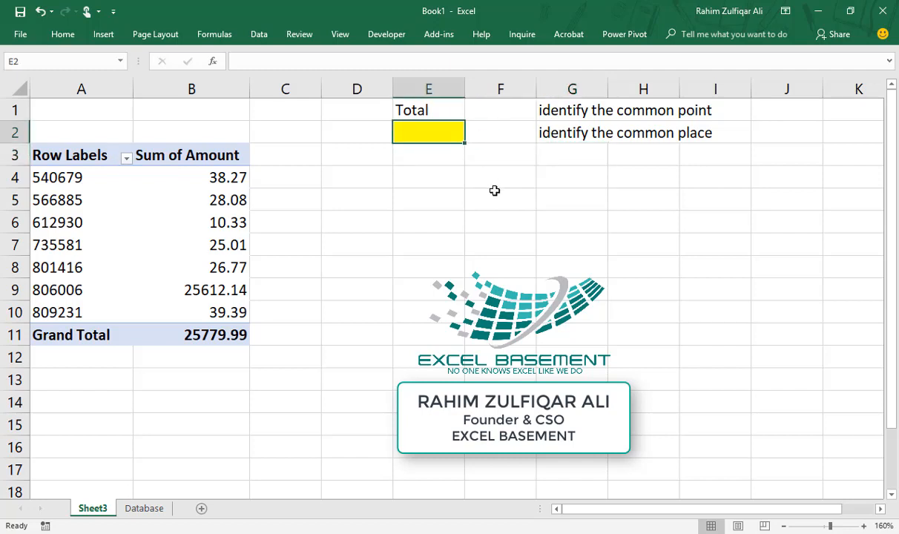
{"action": "key", "text": "Right"}
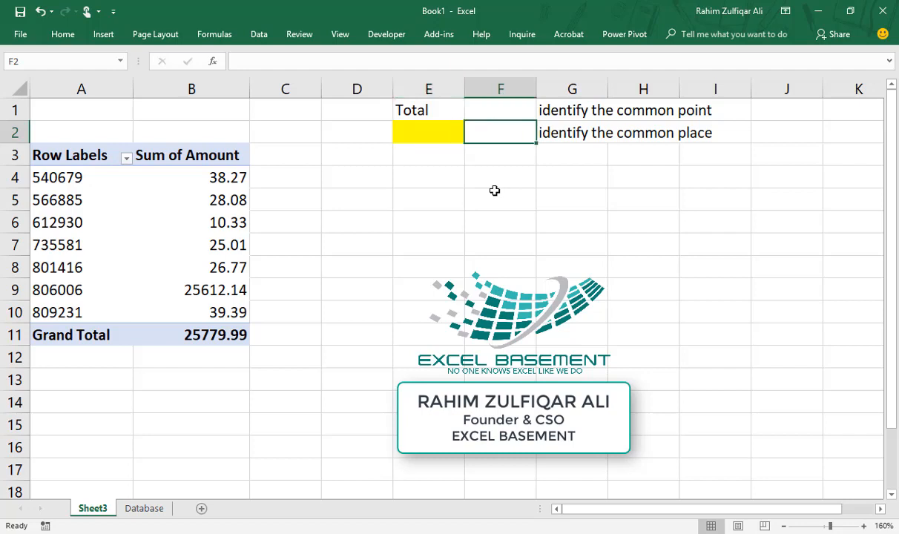
{"action": "key", "text": "Left"}
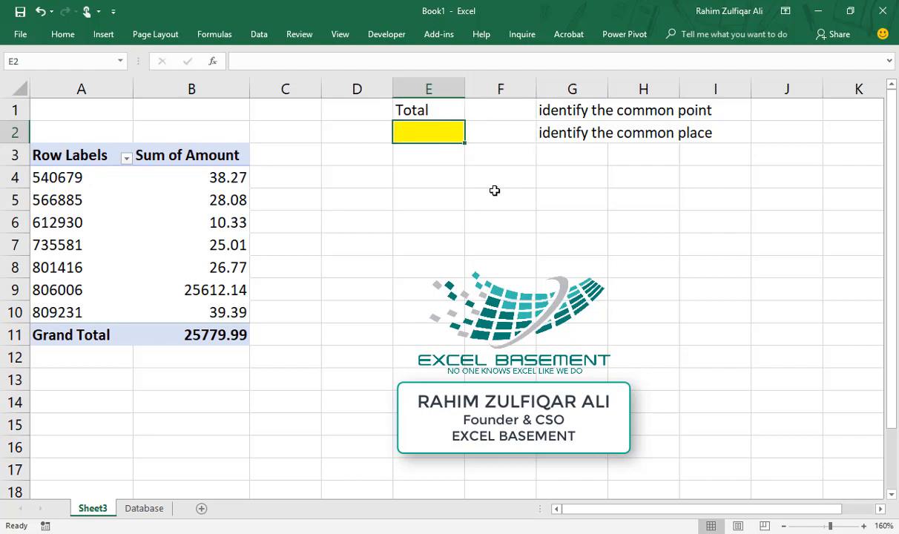
{"action": "key", "text": "Left"}
{"action": "key", "text": "Right"}
{"action": "type", "text": "=c"}
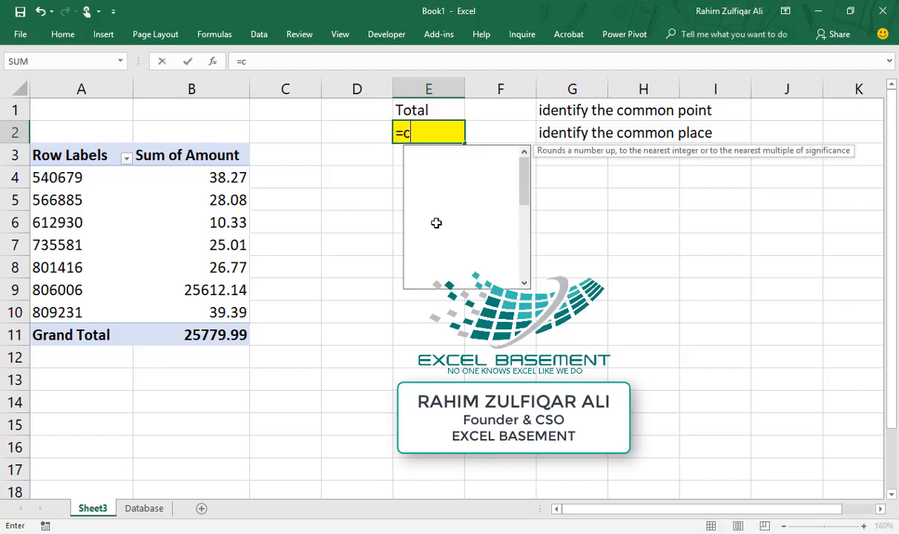
{"action": "type", "text": "ounta"}
{"action": "key", "text": "Tab"}
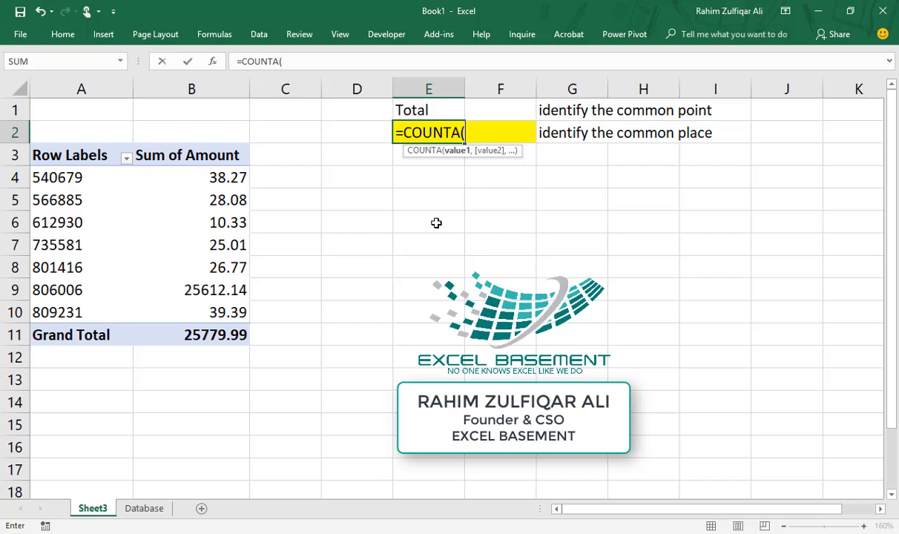
{"action": "key", "text": "Left"}
{"action": "key", "text": "Left"}
{"action": "key", "text": "Left"}
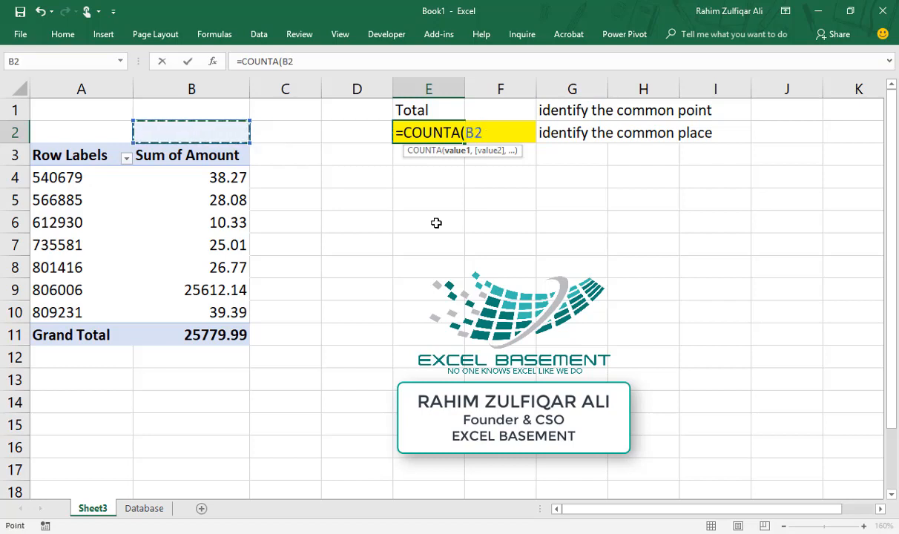
{"action": "key", "text": "ctrl+space"}
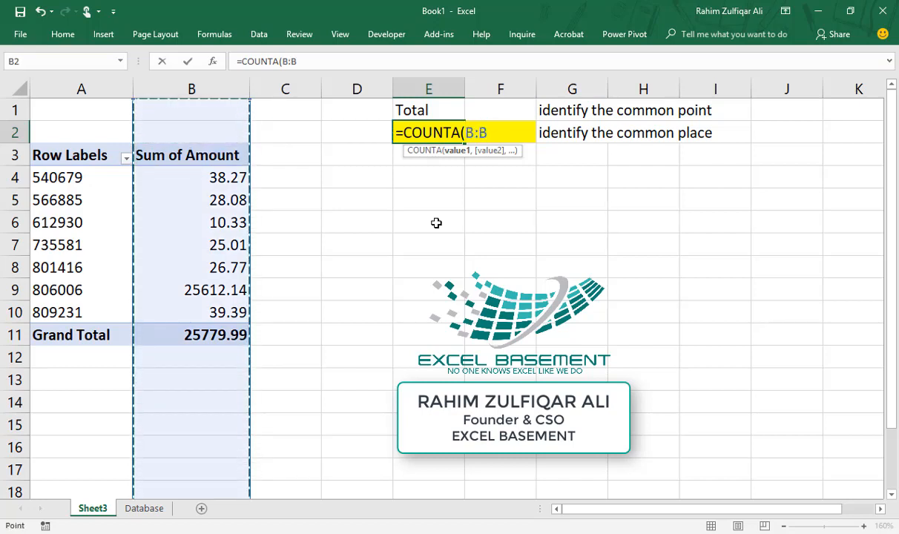
{"action": "key", "text": "F4"}
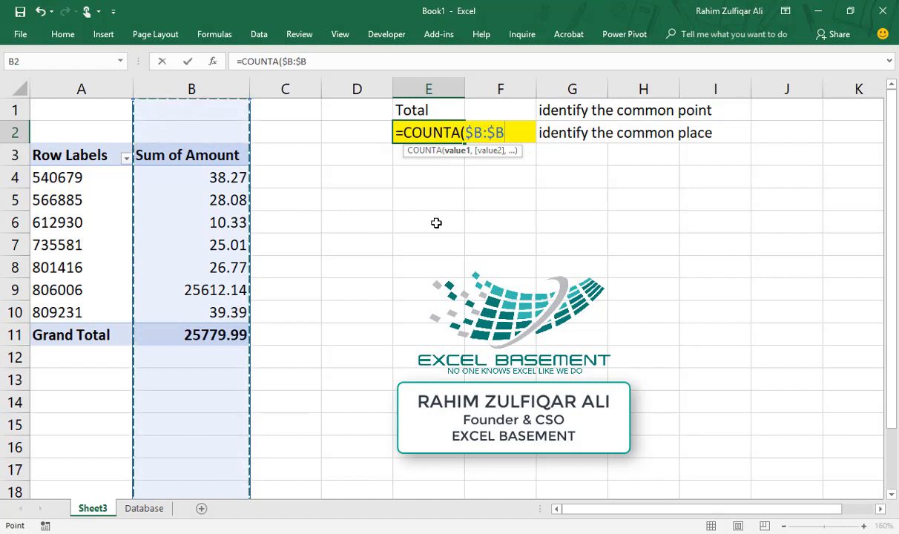
{"action": "type", "text": ")"}
{"action": "key", "text": "Up"}
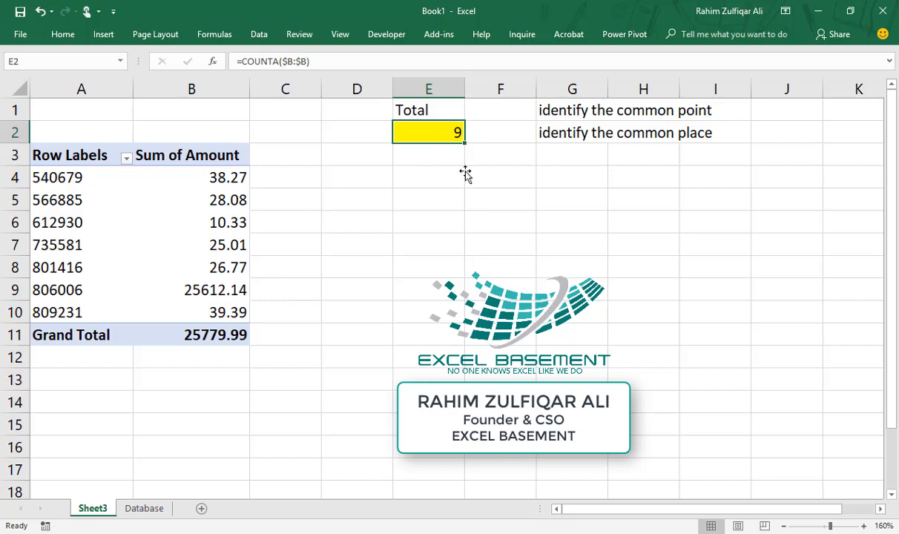
{"action": "key", "text": "Return"}
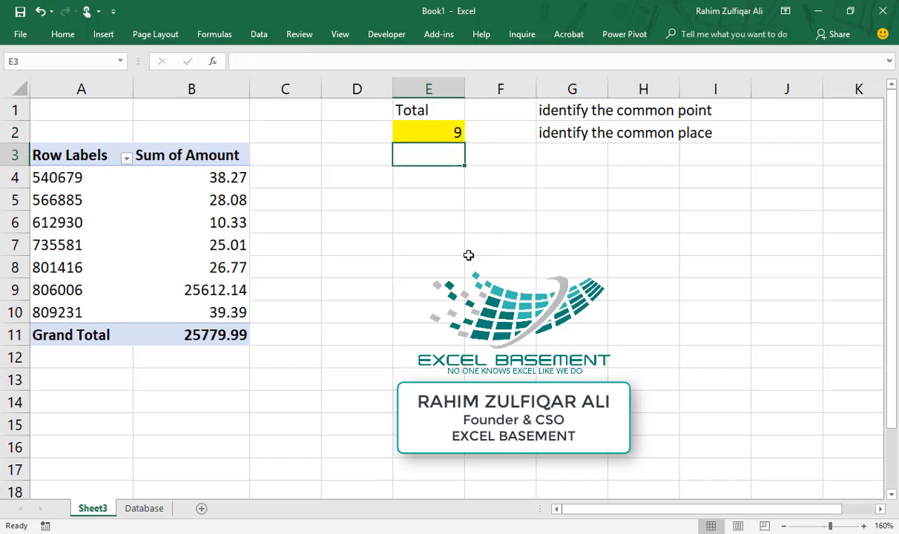
{"action": "type", "text": "="}
{"action": "key", "text": "Escape"}
{"action": "left_click_drag", "start_coordinate": [221, 179], "coordinate": [231, 297]}
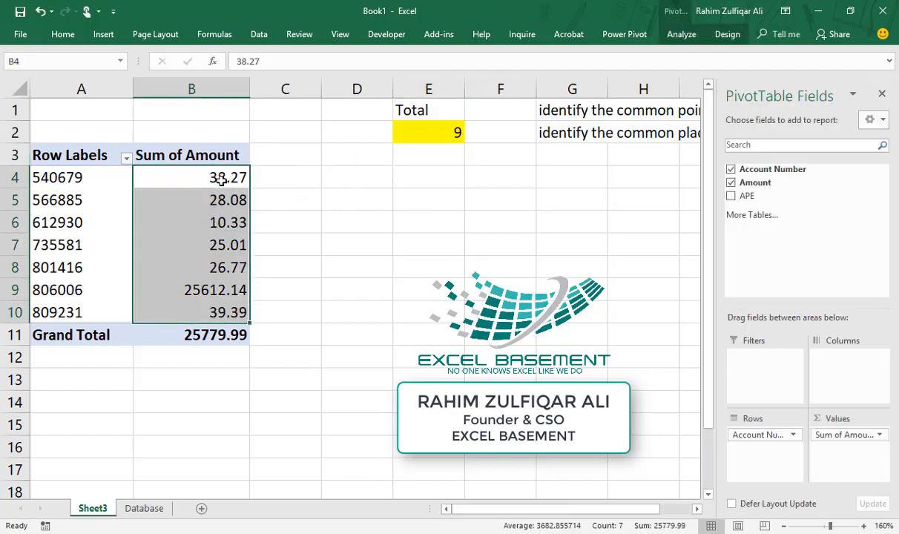
{"action": "left_click", "coordinate": [209, 338]}
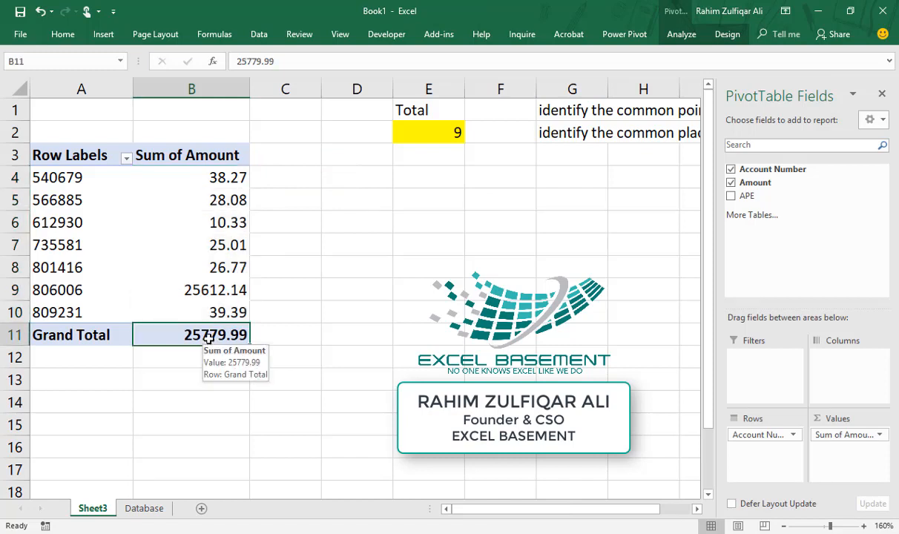
{"action": "left_click_drag", "start_coordinate": [210, 169], "coordinate": [223, 306]}
{"action": "left_click", "coordinate": [126, 158]}
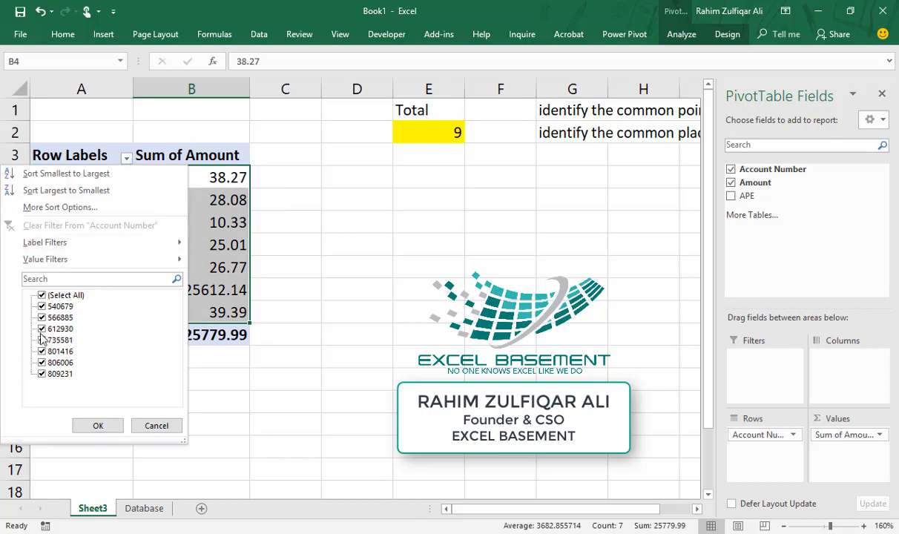
{"action": "left_click", "coordinate": [154, 427]}
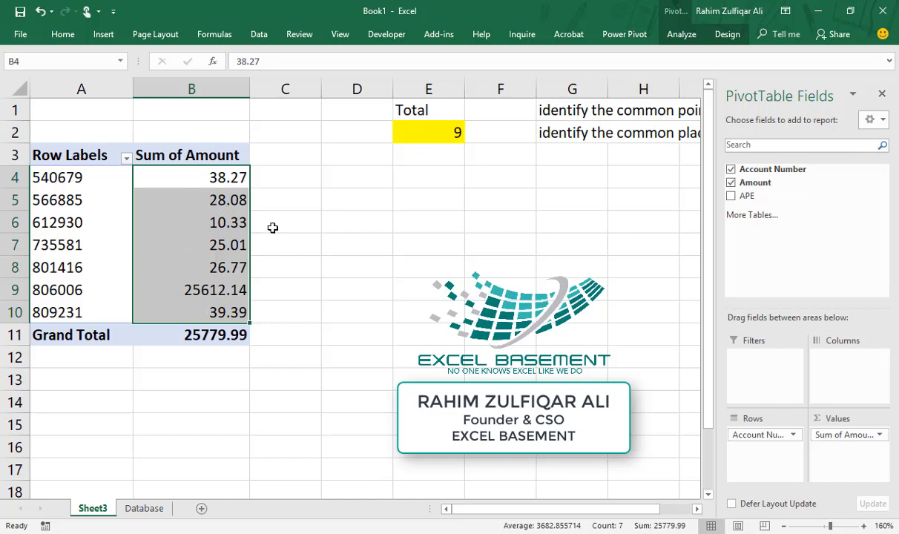
{"action": "left_click", "coordinate": [417, 150]}
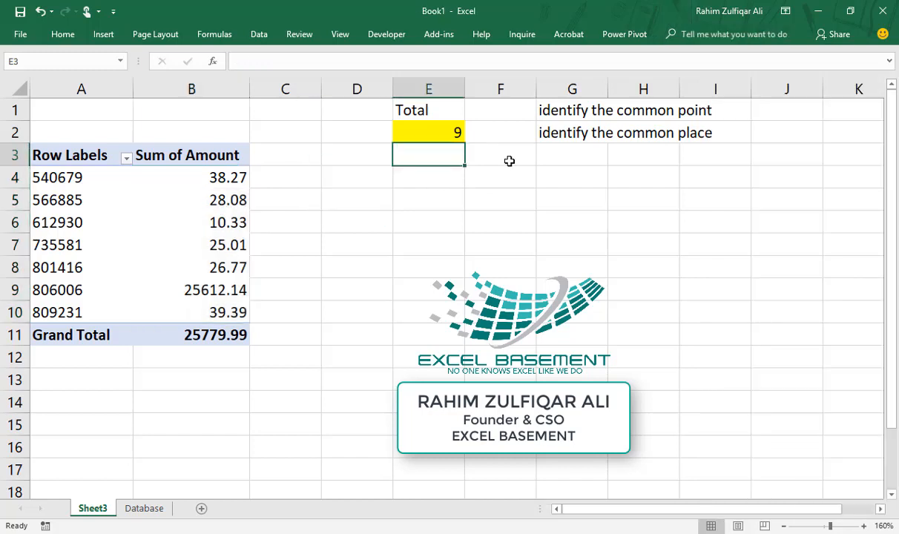
Try a =SUM(B4:B11 formula in E3, then cancel it
{"action": "type", "text": "=sum"}
{"action": "key", "text": "Tab"}
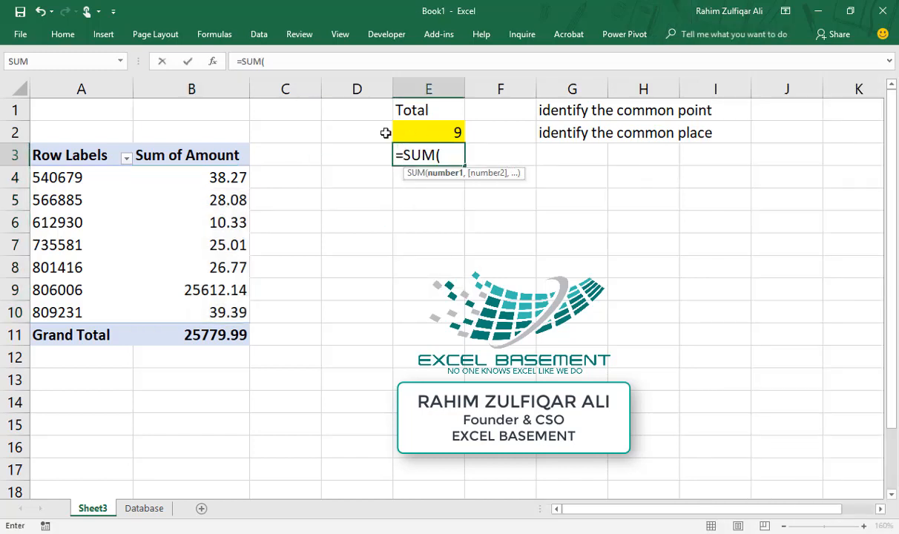
{"action": "left_click_drag", "start_coordinate": [207, 181], "coordinate": [223, 334]}
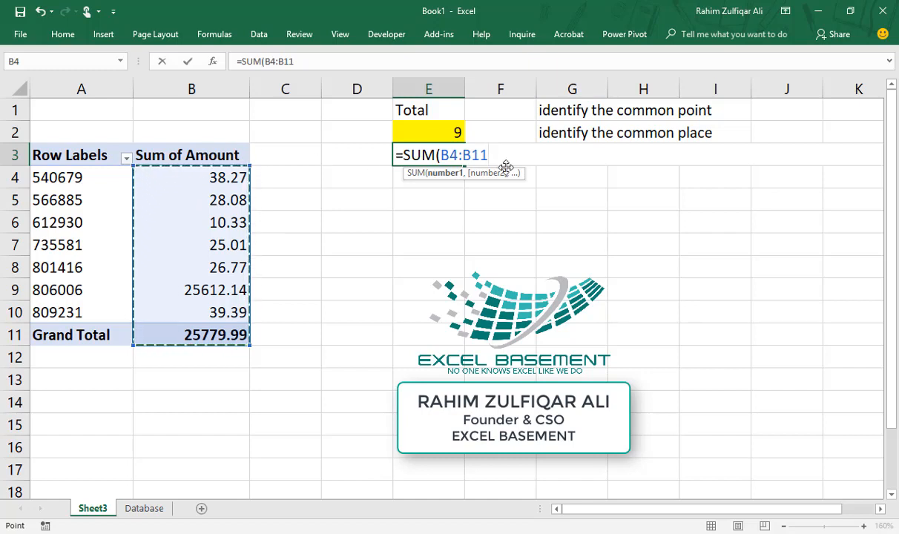
{"action": "key", "text": "Escape"}
Start E3's formula as =SUM(B3:B3 and highlight the second B3 for replacement
{"action": "type", "text": "=sum"}
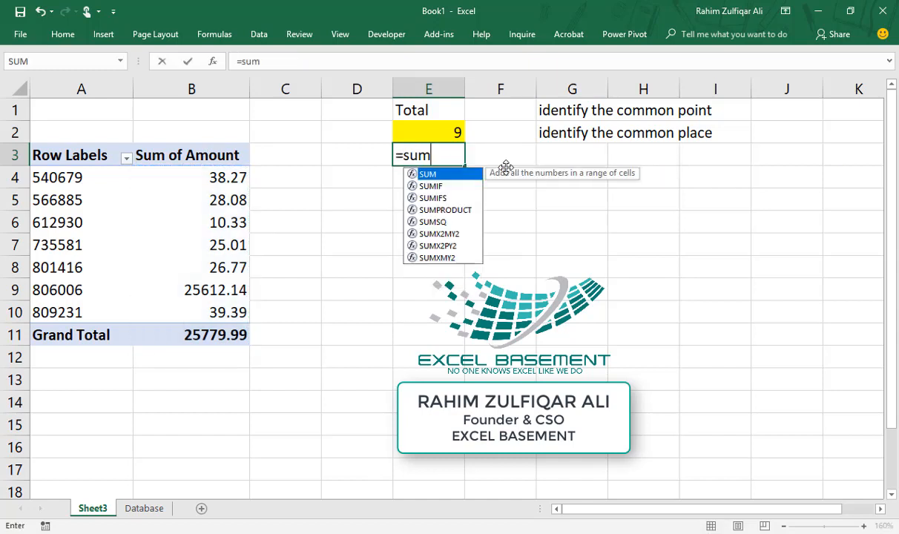
{"action": "key", "text": "Tab"}
{"action": "left_click", "coordinate": [167, 158]}
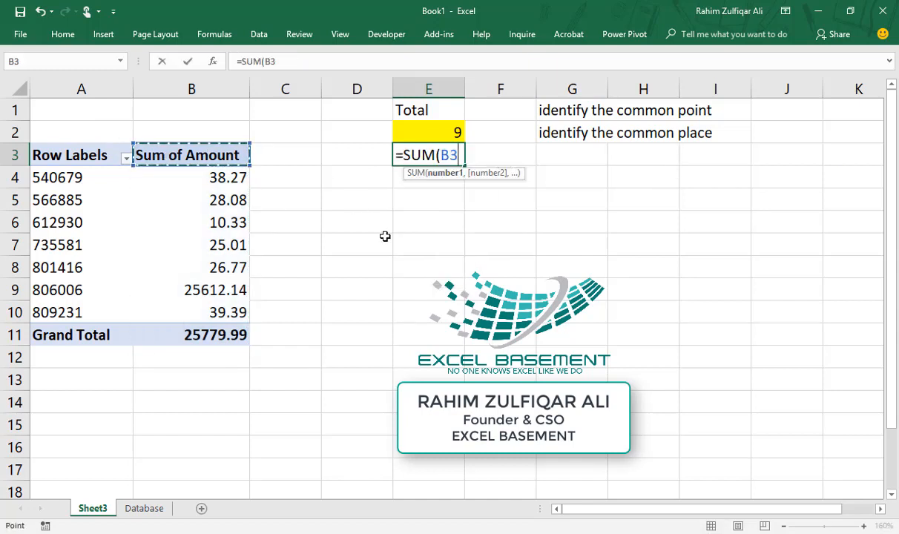
{"action": "key", "text": "F4"}
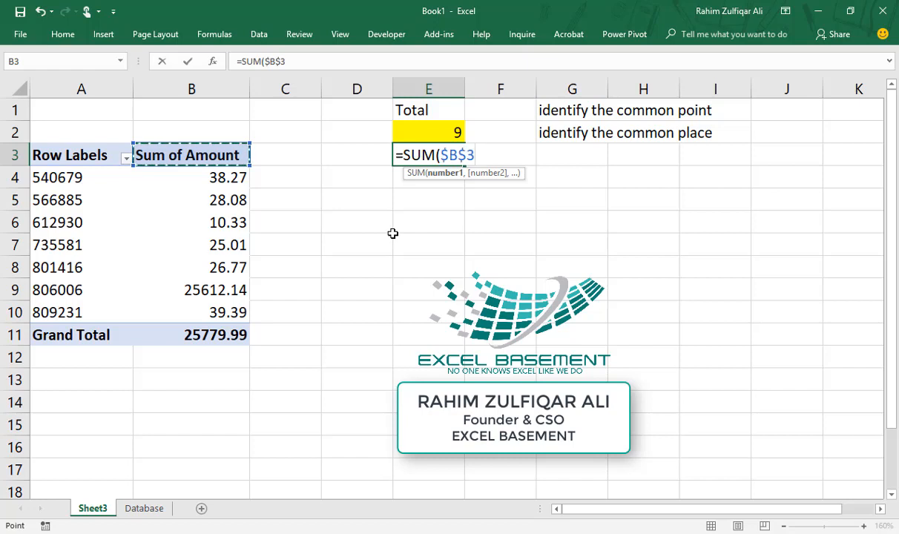
{"action": "key", "text": "F4"}
{"action": "key", "text": "F4"}
{"action": "key", "text": "F4"}
{"action": "key", "text": "F8"}
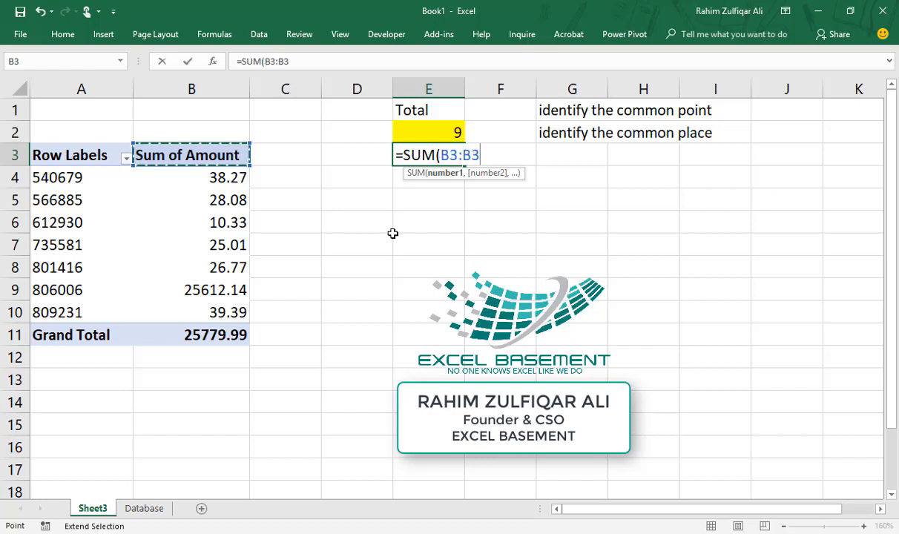
{"action": "left_click_drag", "start_coordinate": [441, 155], "coordinate": [478, 155]}
{"action": "left_click", "coordinate": [449, 154]}
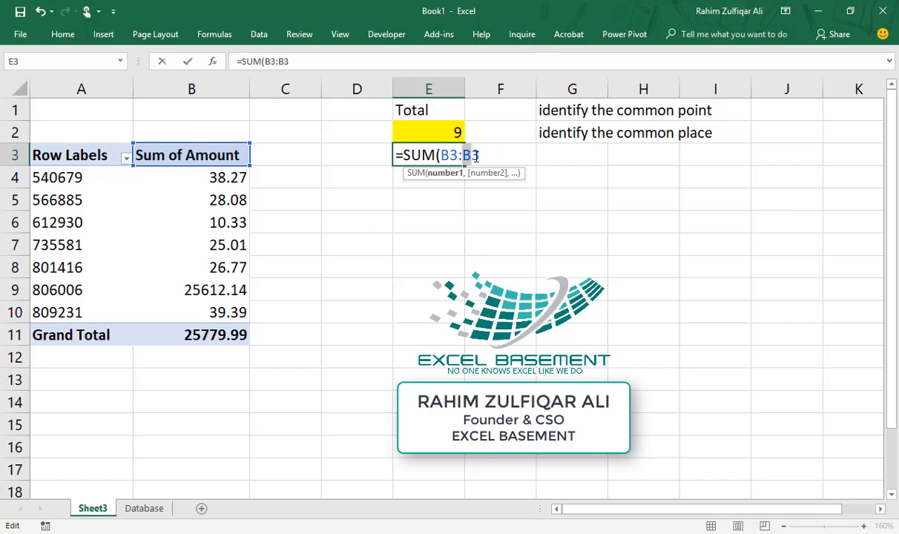
{"action": "left_click_drag", "start_coordinate": [461, 155], "coordinate": [530, 154]}
Complete E3 as =SUM(B3:OFFSET(B3,0,0,$E$2,)), showing 51560
{"action": "key", "text": "BackSpace"}
{"action": "type", "text": "off"}
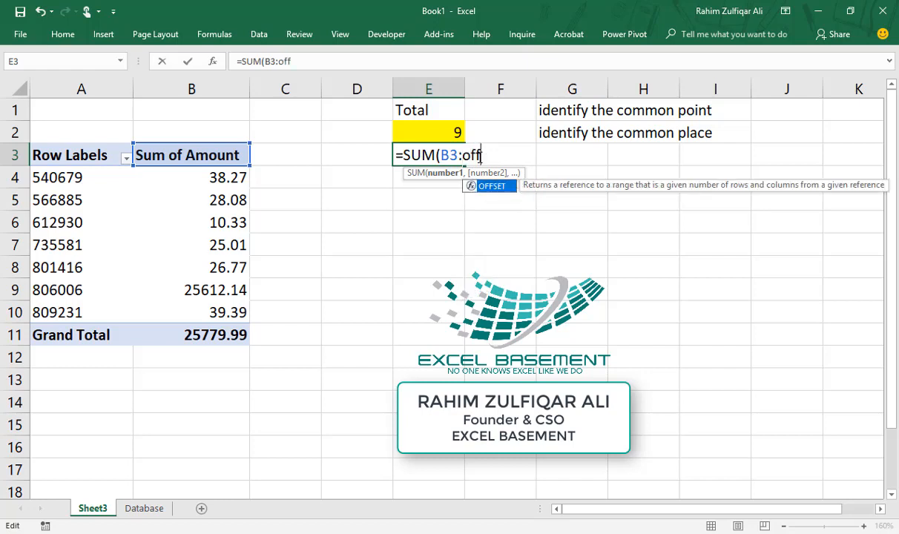
{"action": "key", "text": "Tab"}
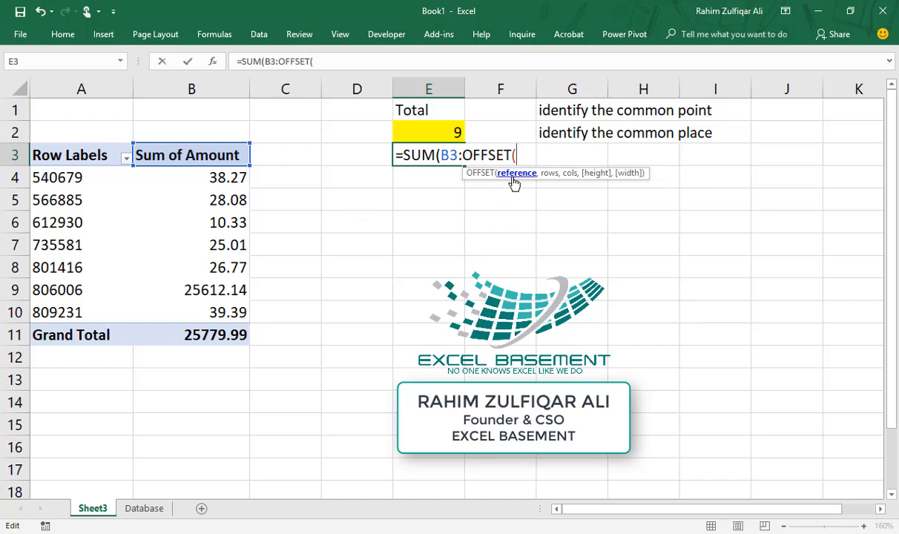
{"action": "left_click", "coordinate": [225, 148]}
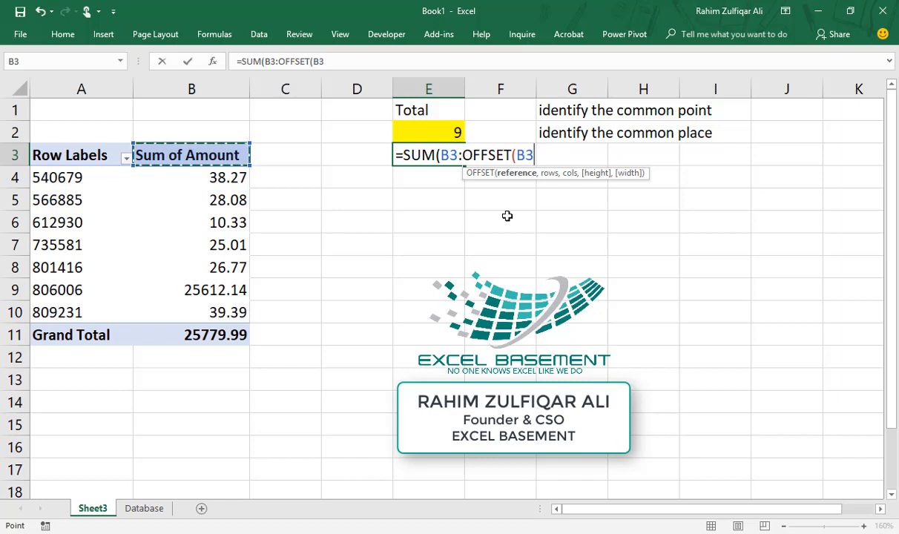
{"action": "type", "text": ","}
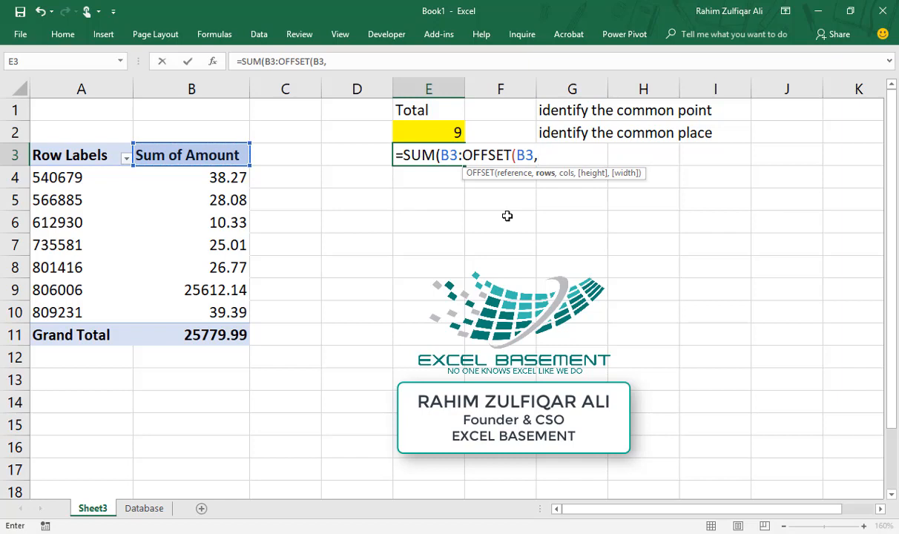
{"action": "type", "text": "0,0,"}
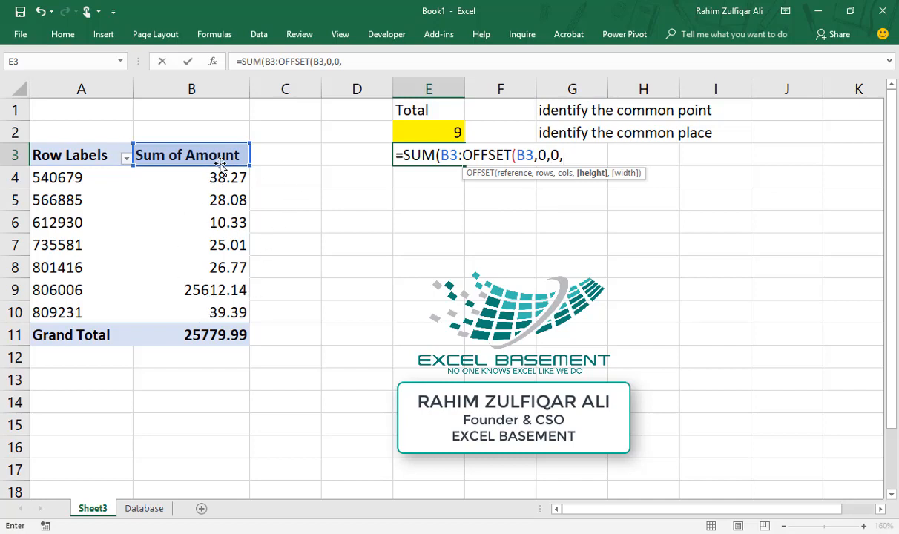
{"action": "left_click", "coordinate": [439, 133]}
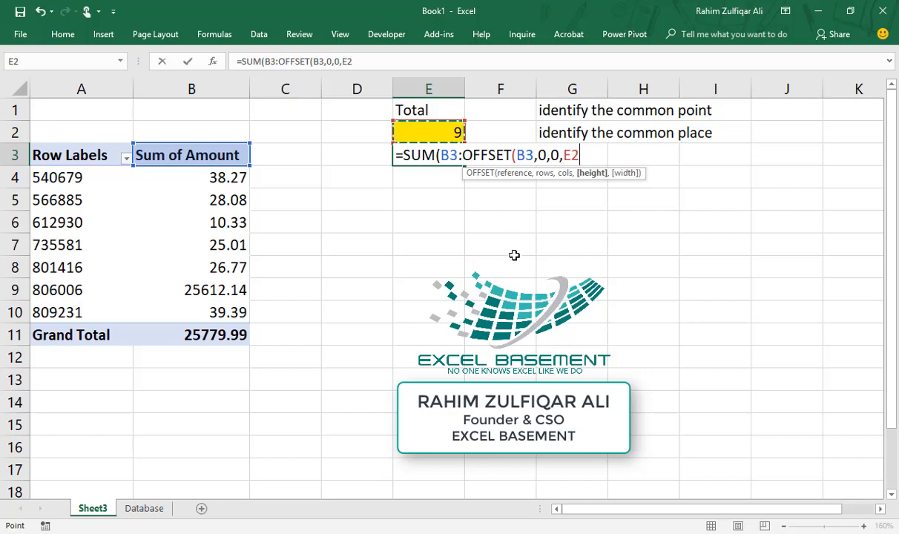
{"action": "key", "text": "F4"}
{"action": "type", "text": ","}
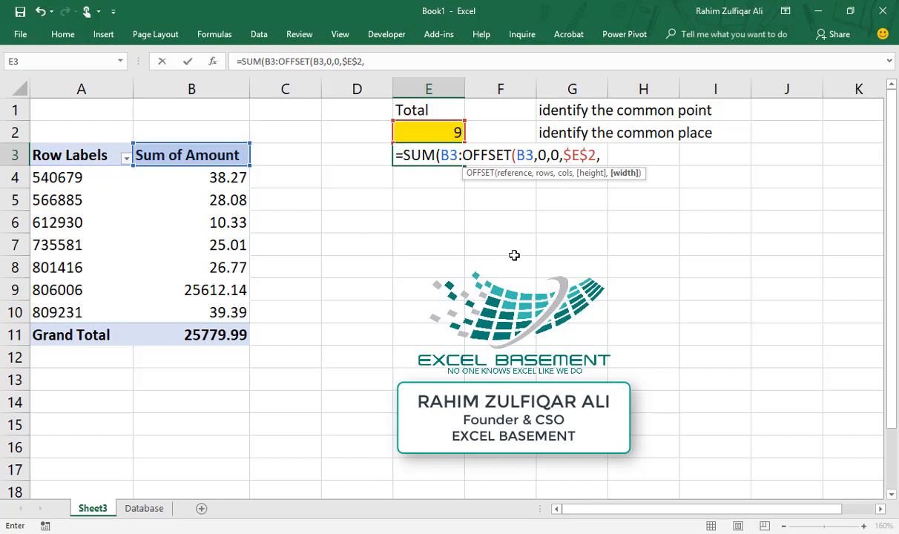
{"action": "type", "text": ")"}
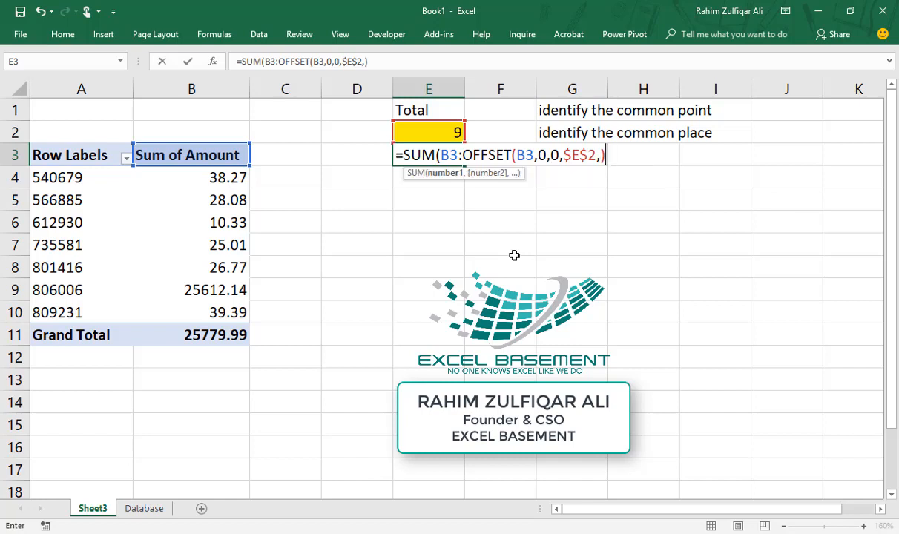
{"action": "key", "text": "Return"}
{"action": "key", "text": "Return"}
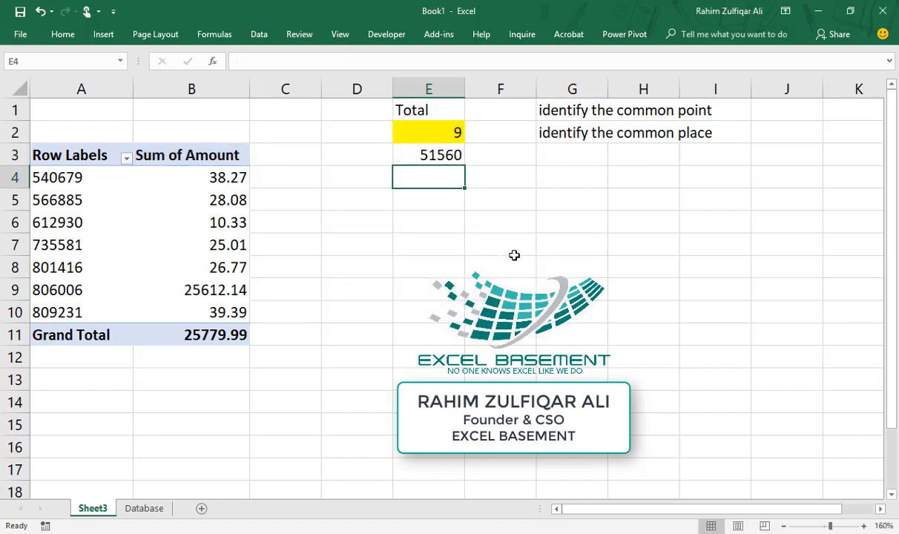
Check the formulas in E3 and E2 and close the PivotTable field list
{"action": "left_click", "coordinate": [410, 153]}
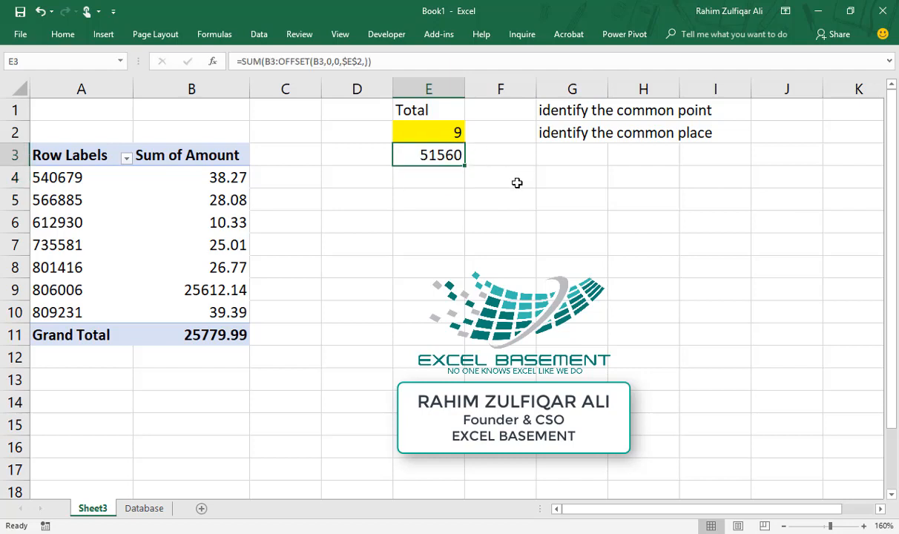
{"action": "left_click", "coordinate": [435, 129]}
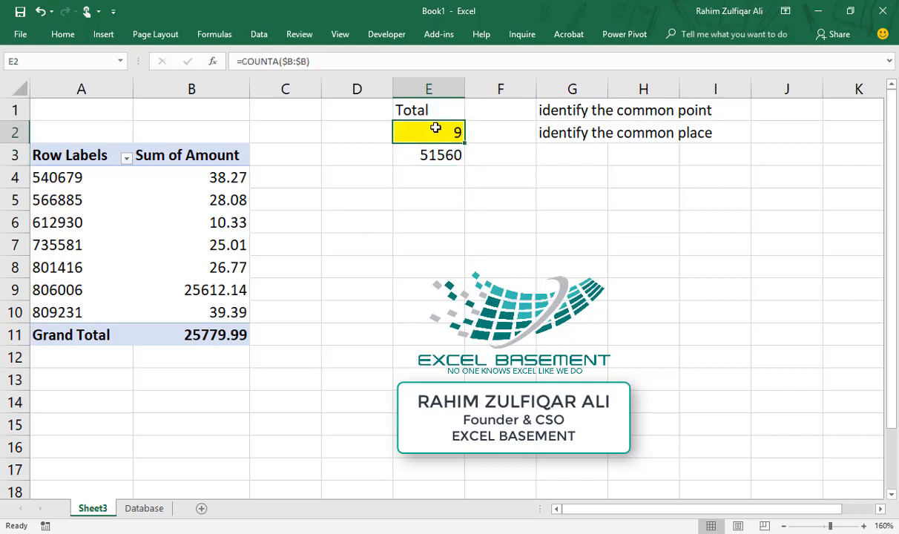
{"action": "left_click", "coordinate": [181, 153]}
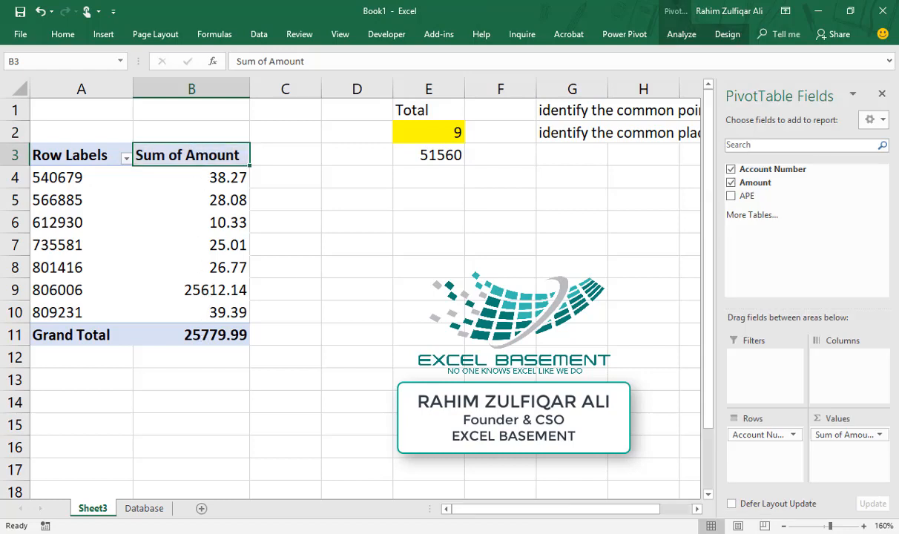
{"action": "left_click", "coordinate": [882, 93]}
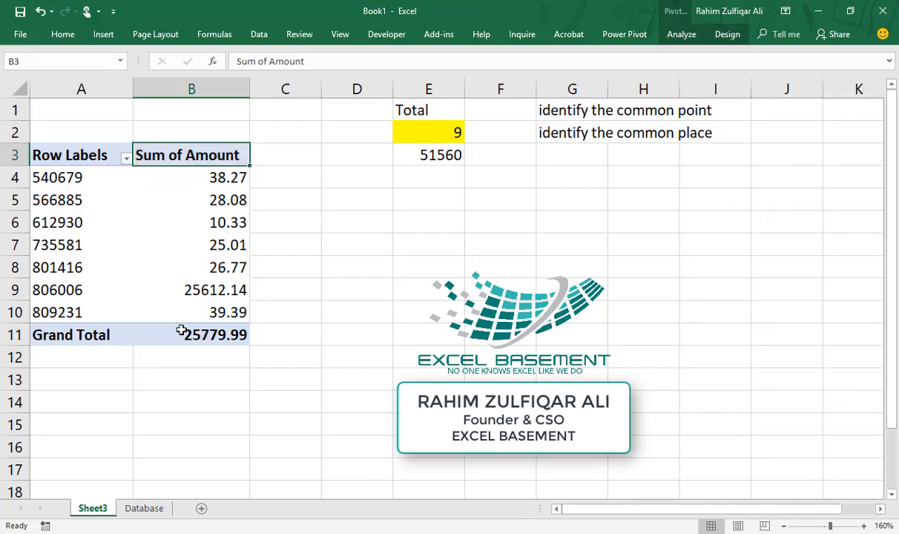
Change E2 to =COUNTA($B:$B)-1 so it returns 8 and E3 totals 25780
{"action": "double_click", "coordinate": [415, 127]}
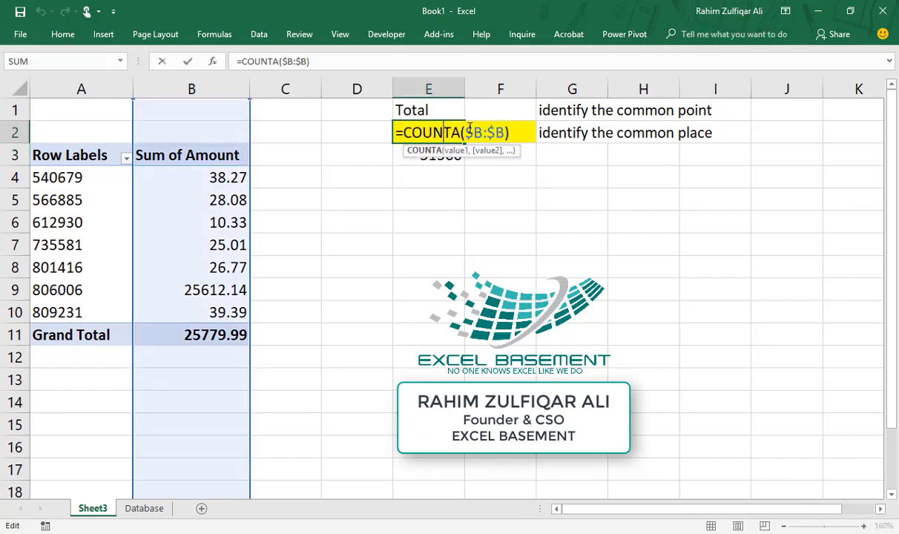
{"action": "left_click", "coordinate": [513, 131]}
{"action": "type", "text": "-1"}
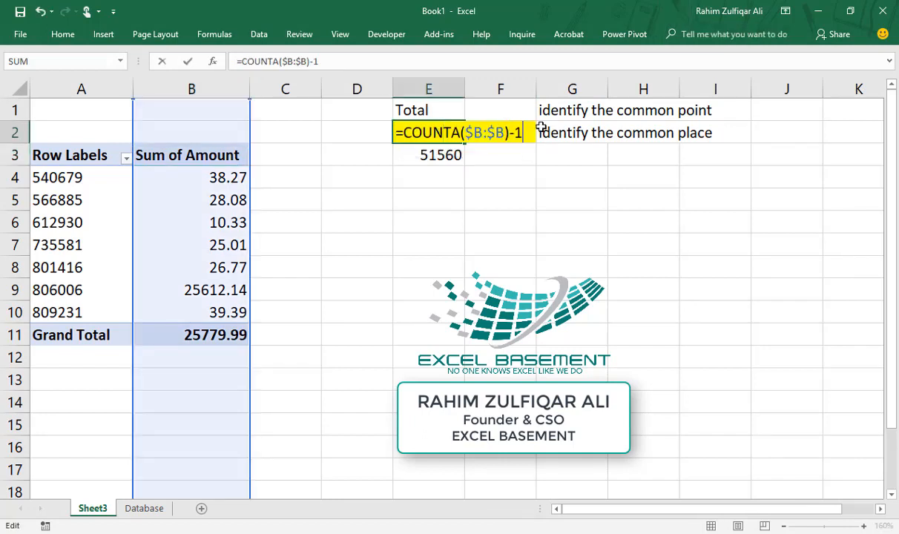
{"action": "key", "text": "Return"}
{"action": "key", "text": "Up"}
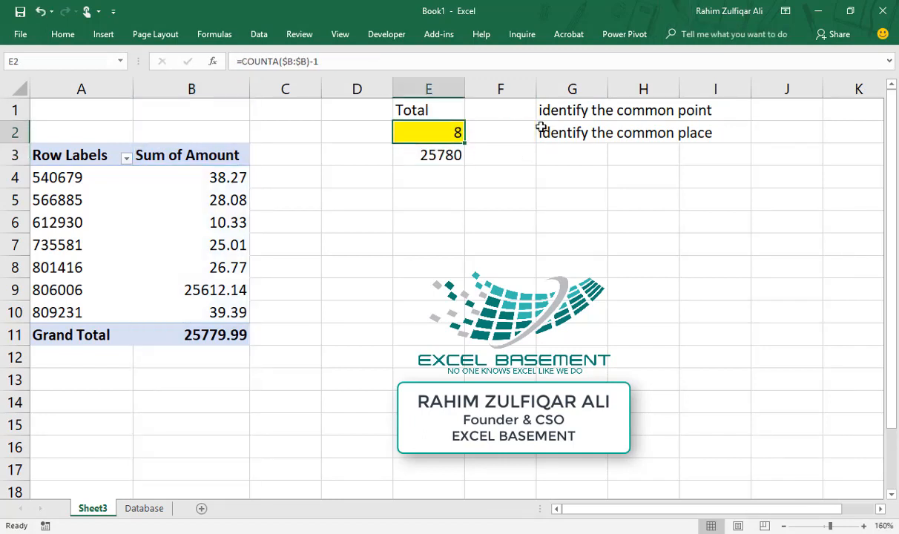
{"action": "double_click", "coordinate": [436, 155]}
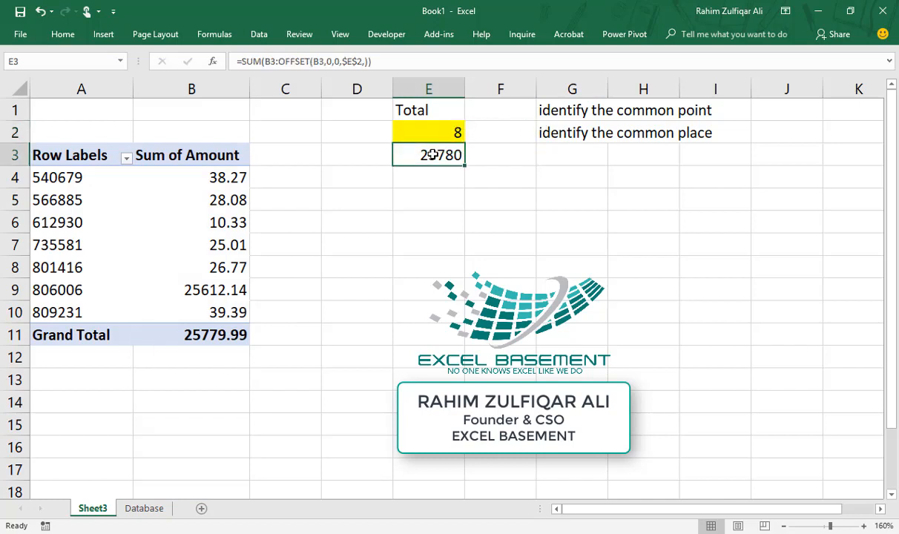
{"action": "left_click", "coordinate": [421, 138]}
{"action": "left_click_drag", "start_coordinate": [218, 148], "coordinate": [217, 291]}
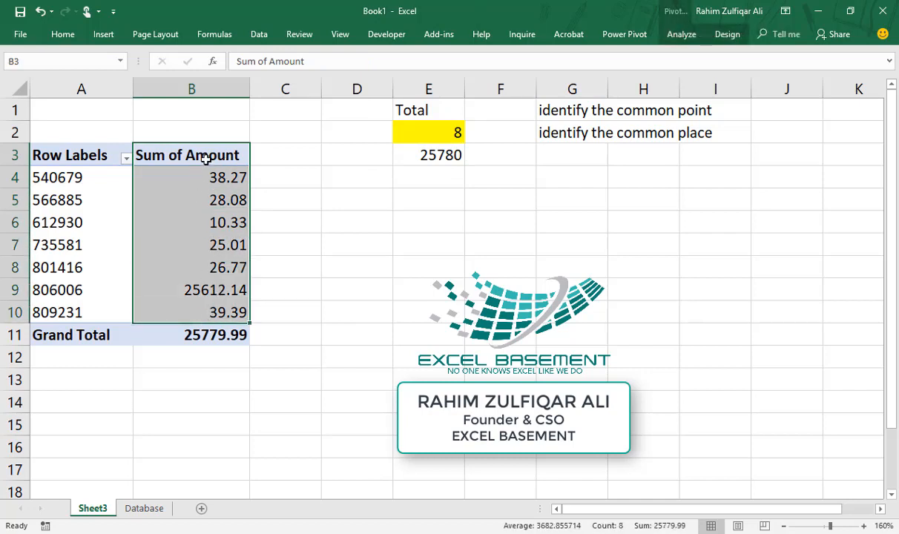
{"action": "left_click_drag", "start_coordinate": [205, 155], "coordinate": [215, 313]}
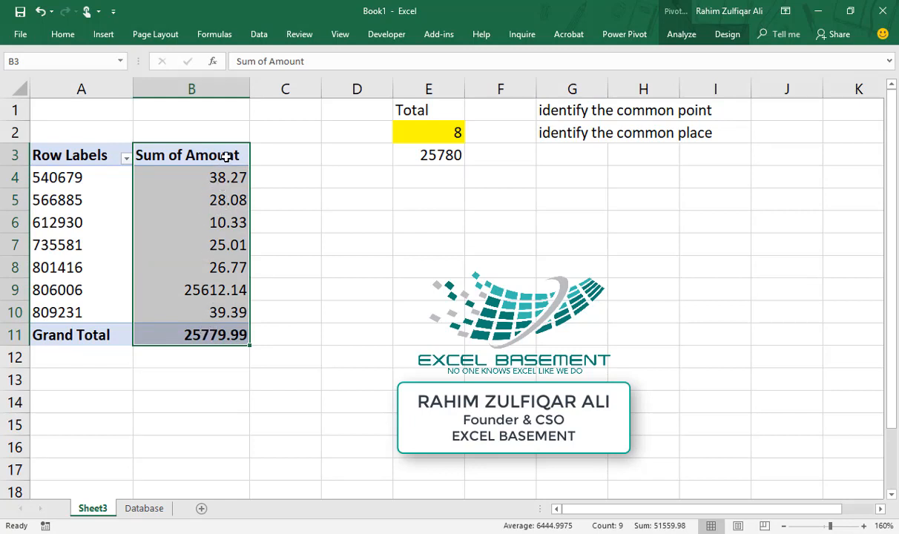
{"action": "left_click_drag", "start_coordinate": [225, 156], "coordinate": [223, 313]}
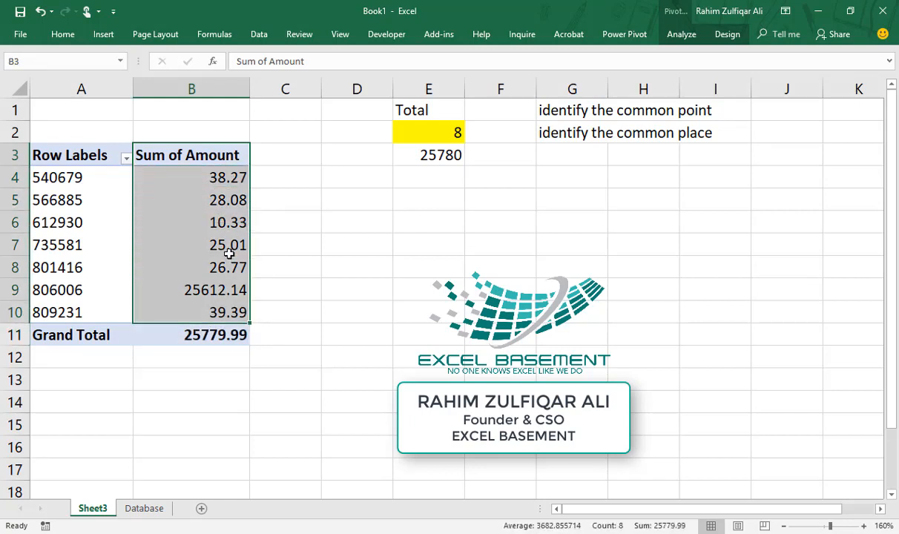
{"action": "left_click", "coordinate": [224, 156]}
{"action": "left_click", "coordinate": [433, 133]}
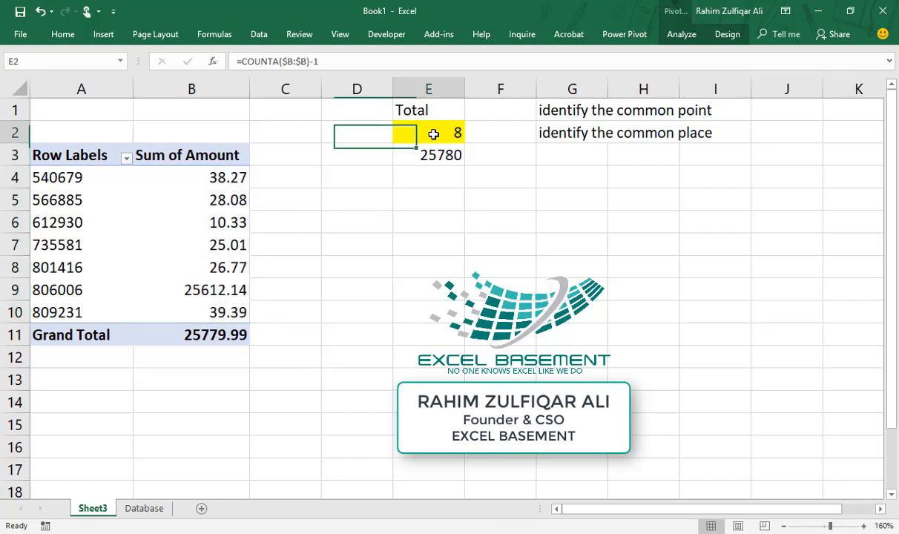
{"action": "double_click", "coordinate": [433, 133]}
{"action": "left_click_drag", "start_coordinate": [398, 133], "coordinate": [535, 129]}
{"action": "key", "text": "ctrl+c"}
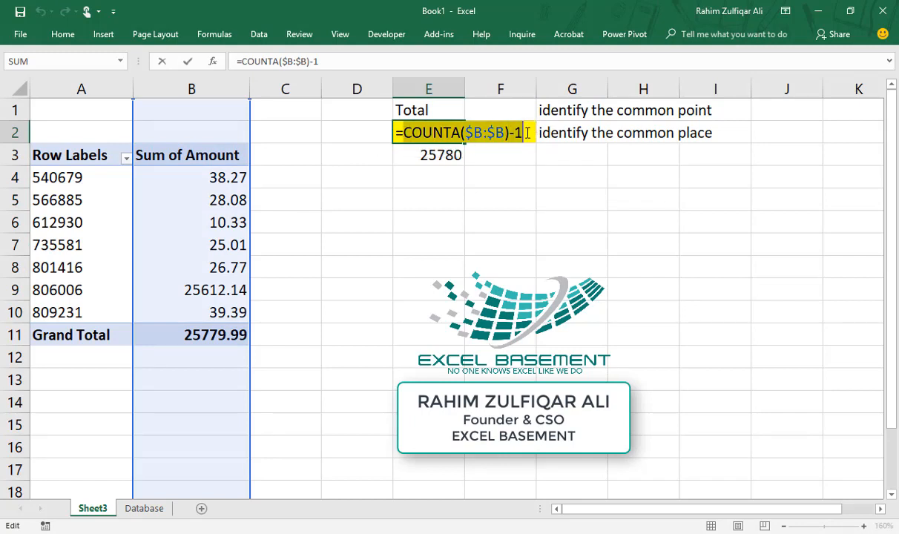
In E3's formula, replace the $E$2 reference with the copied COUNTA($B:$B)-1 expression
{"action": "key", "text": "Escape"}
{"action": "double_click", "coordinate": [454, 155]}
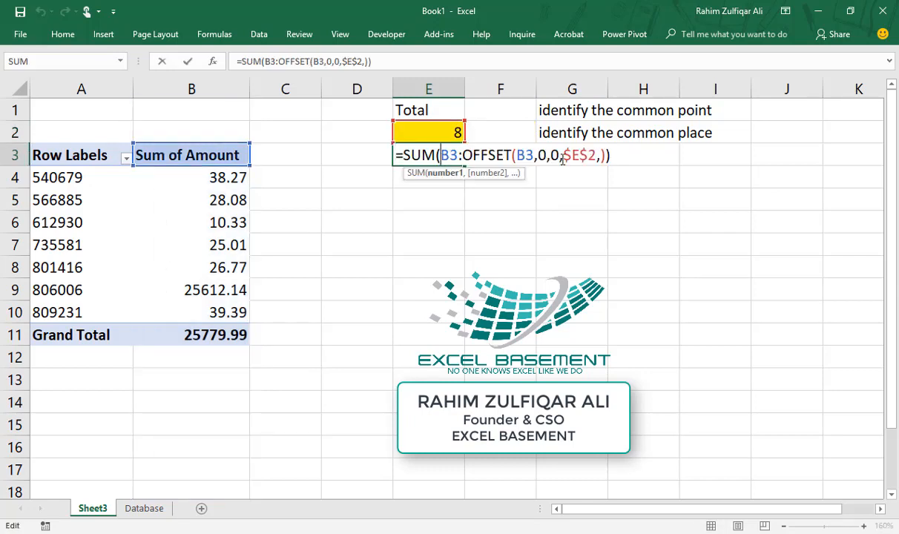
{"action": "left_click_drag", "start_coordinate": [562, 154], "coordinate": [598, 155]}
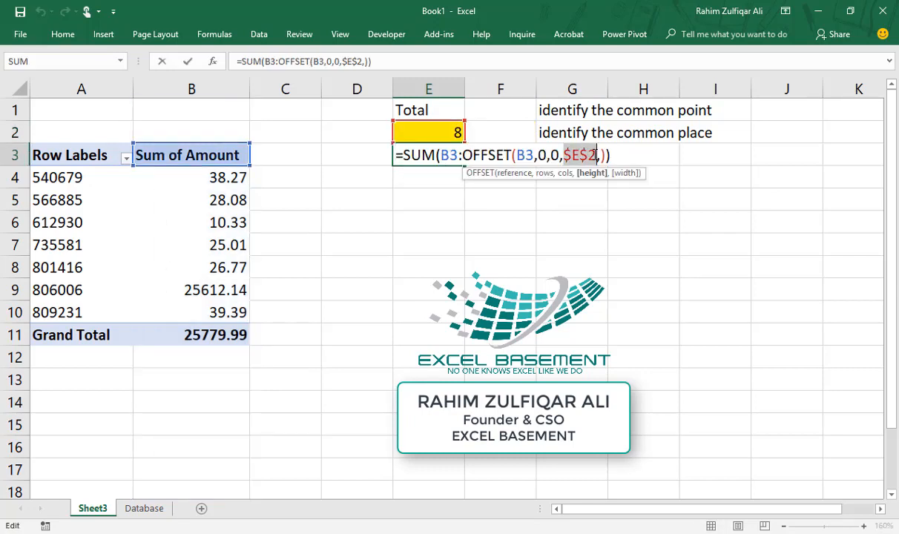
{"action": "key", "text": "ctrl+v"}
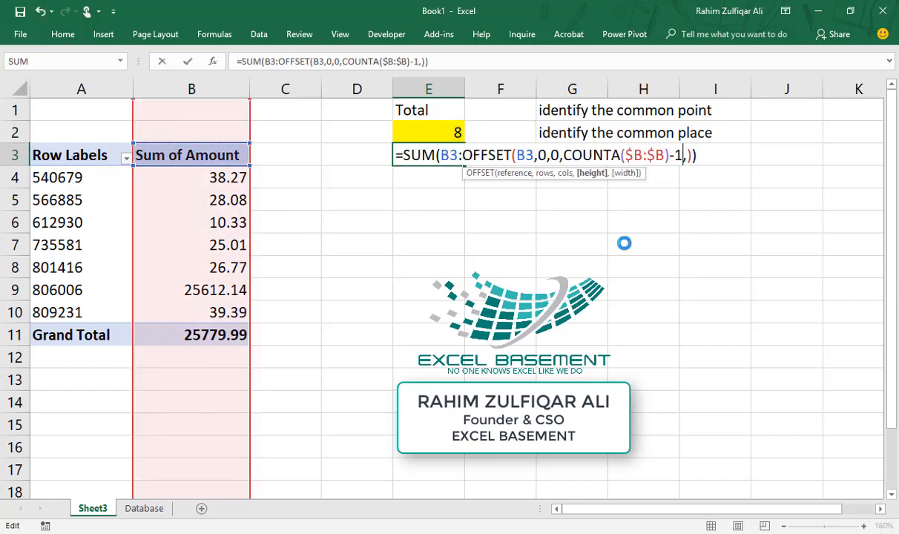
{"action": "key", "text": "Return"}
Clear E2 by pasting a blank cell over it, and make the E3 total (25780) bold
{"action": "left_click", "coordinate": [485, 134]}
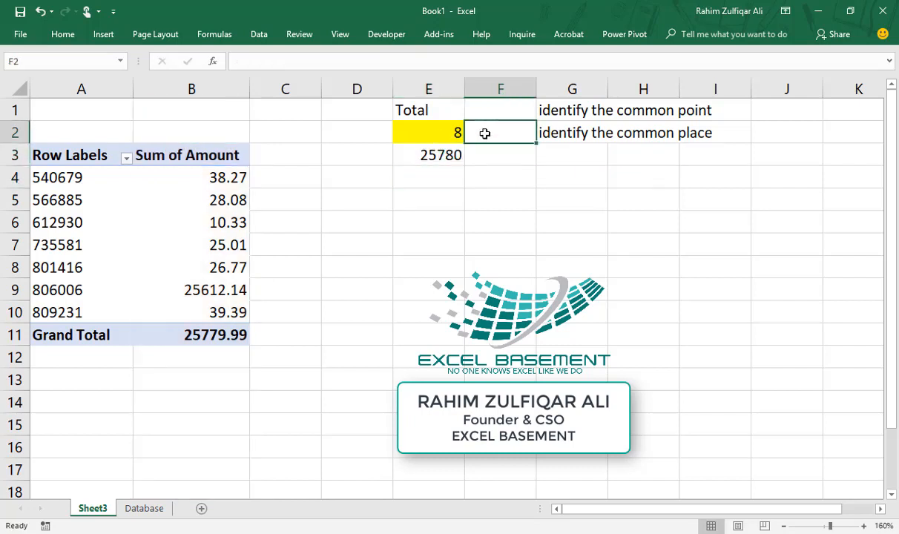
{"action": "key", "text": "ctrl+c"}
{"action": "key", "text": "Left"}
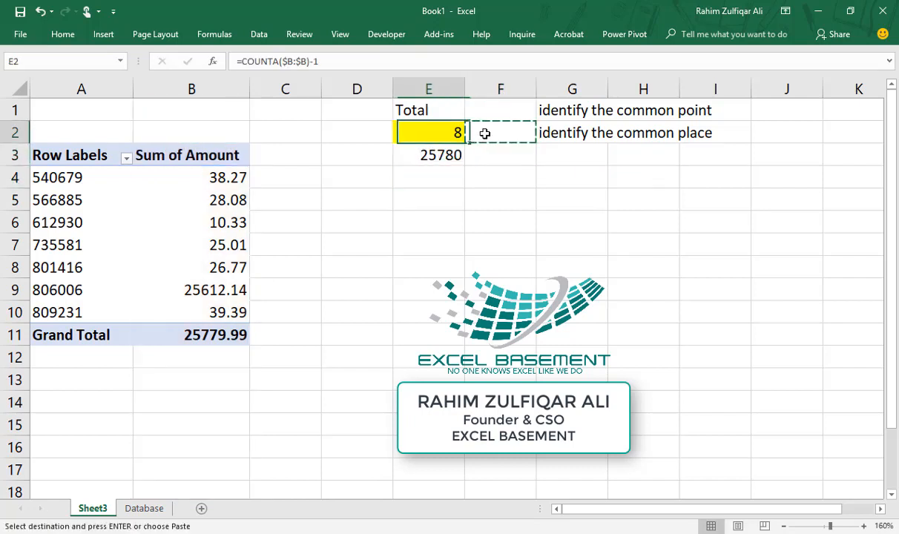
{"action": "key", "text": "Return"}
{"action": "key", "text": "Down"}
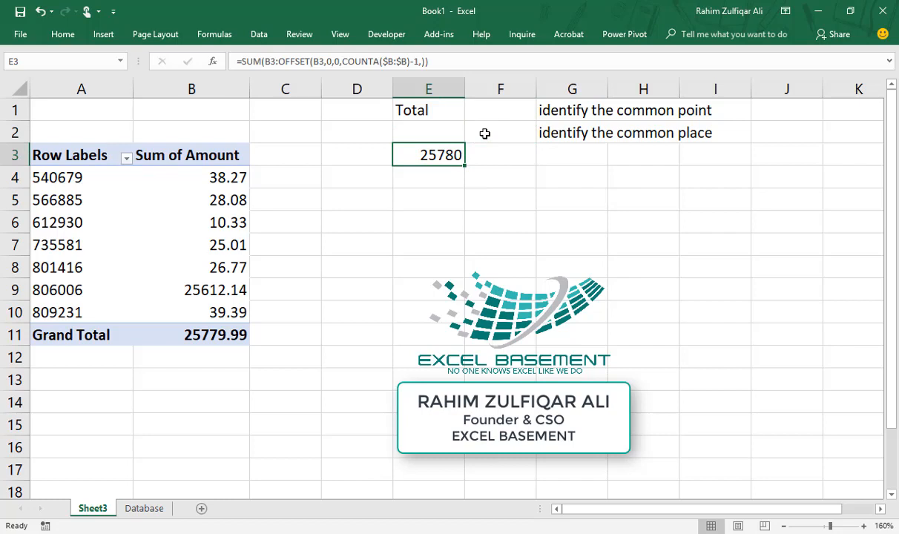
{"action": "key", "text": "ctrl+b"}
Filter the pivot's account numbers to exclude 566885, 612930 and 735581
{"action": "left_click", "coordinate": [127, 158]}
{"action": "left_click", "coordinate": [43, 317]}
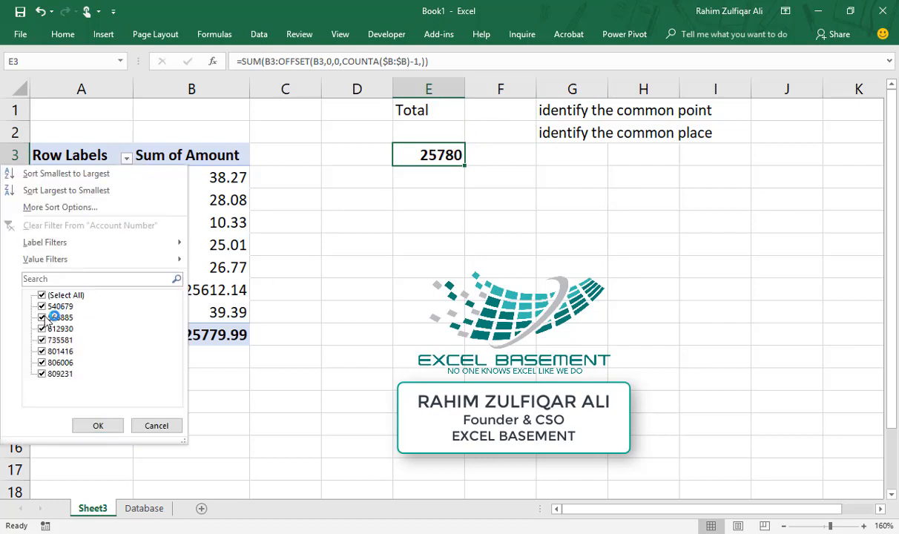
{"action": "left_click", "coordinate": [42, 328]}
{"action": "left_click", "coordinate": [42, 340]}
{"action": "left_click", "coordinate": [98, 426]}
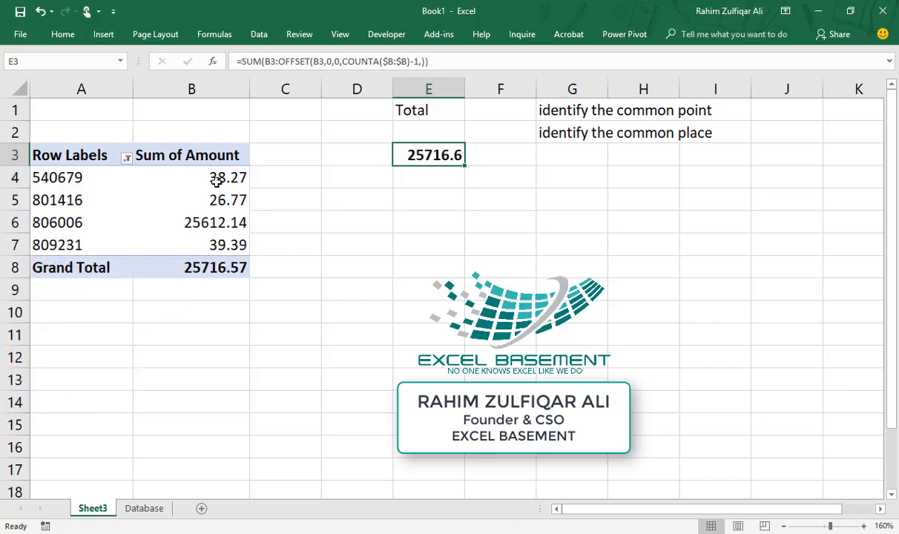
Compare the filtered amounts in B4:B7 with E3's updated total of 25716.6
{"action": "left_click_drag", "start_coordinate": [206, 173], "coordinate": [211, 245]}
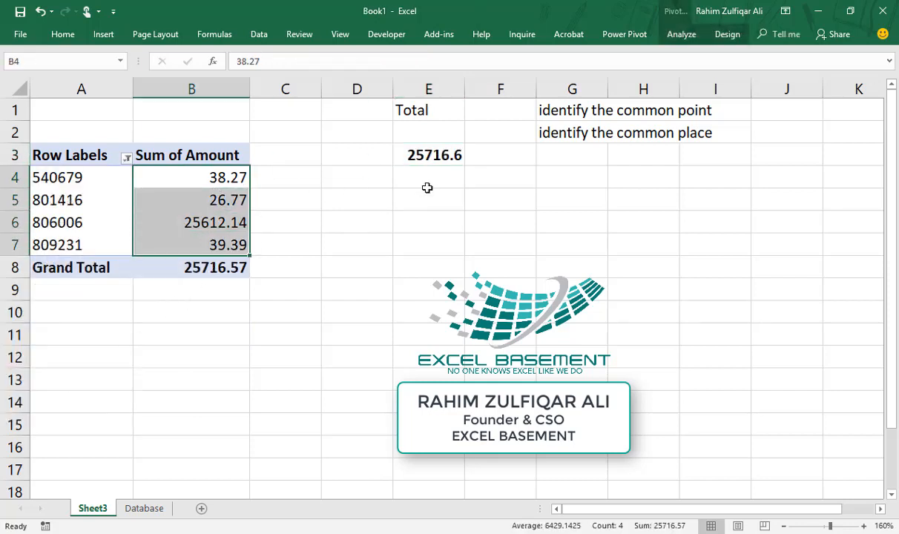
{"action": "left_click", "coordinate": [424, 155]}
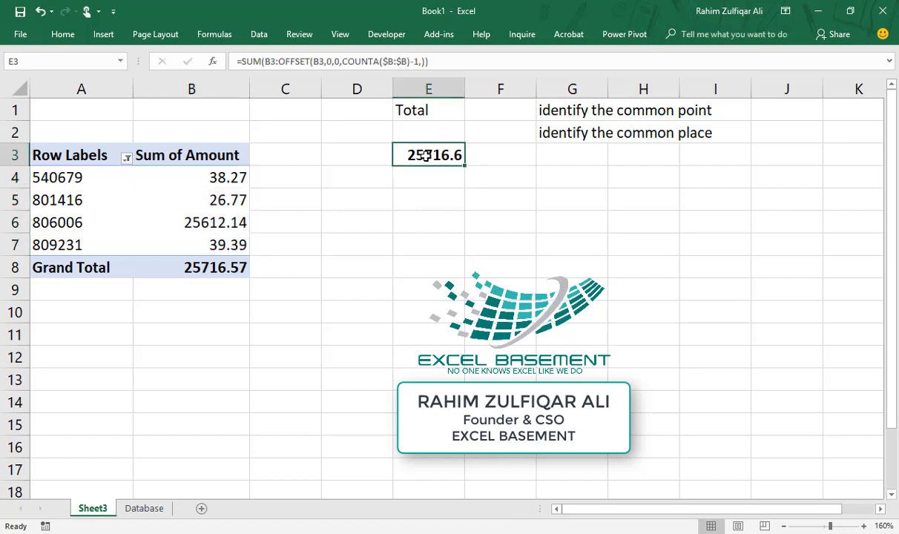
{"action": "key", "text": "F2"}
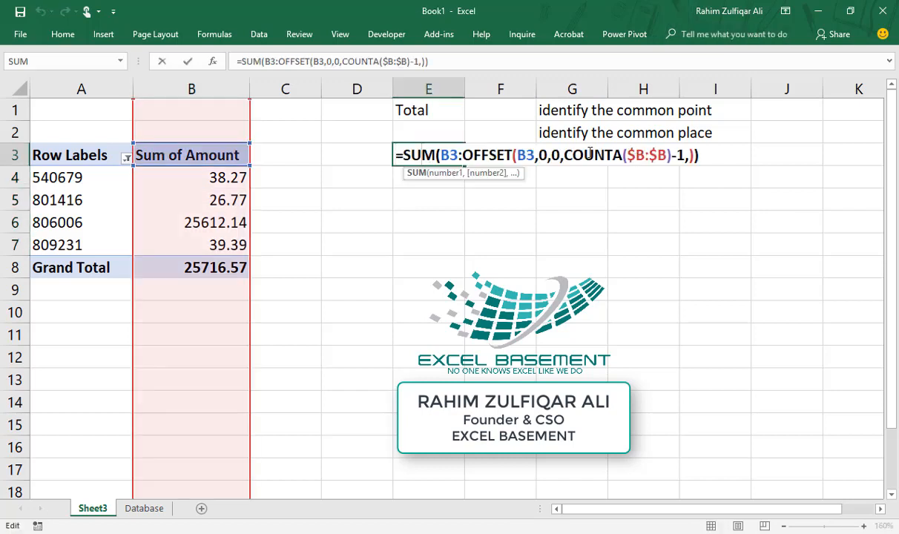
Review the SUM, OFFSET and COUNTA parts of E3's formula, then confirm it showing 25716.6
{"action": "left_click", "coordinate": [584, 155]}
{"action": "left_click", "coordinate": [499, 154]}
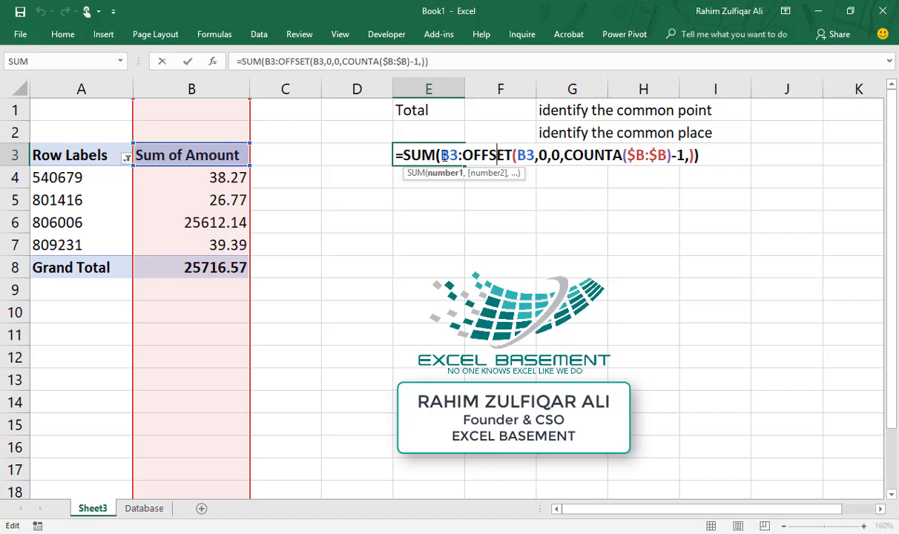
{"action": "left_click", "coordinate": [437, 155]}
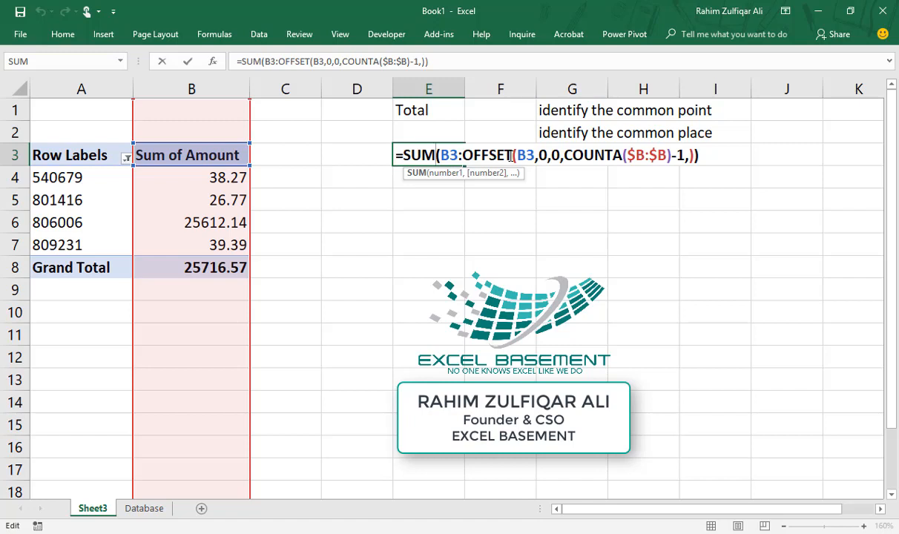
{"action": "key", "text": "Return"}
Copy E3's formula text =SUM(B3:OFFSET(B3,0,0,COUNTA($B:$B)-1,)) into E4 as plain text
{"action": "double_click", "coordinate": [399, 155]}
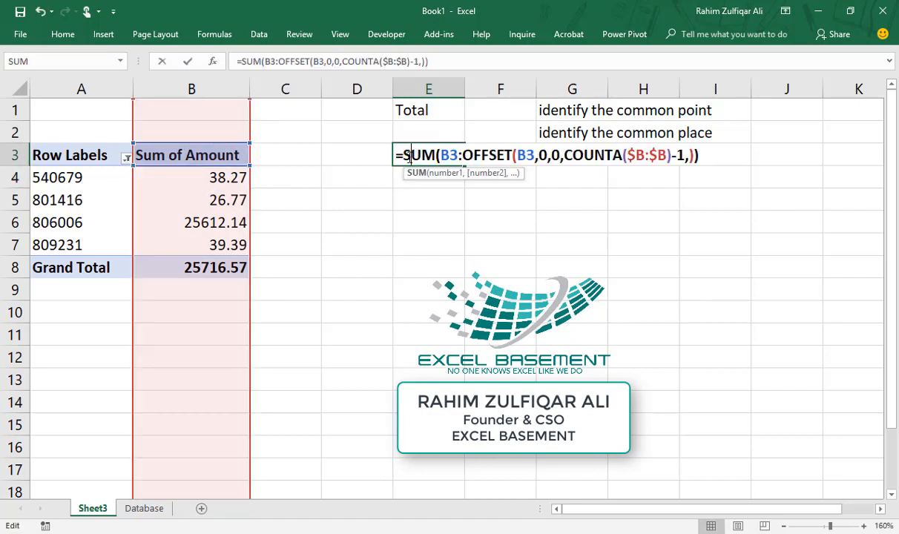
{"action": "left_click_drag", "start_coordinate": [397, 155], "coordinate": [706, 150]}
{"action": "key", "text": "Escape"}
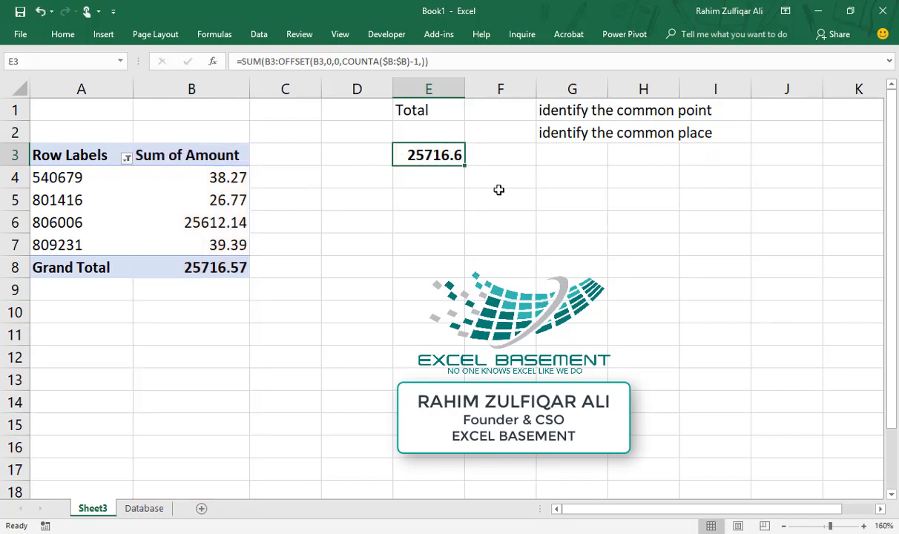
{"action": "left_click", "coordinate": [443, 176]}
{"action": "key", "text": "ctrl+v"}
{"action": "key", "text": "Return"}
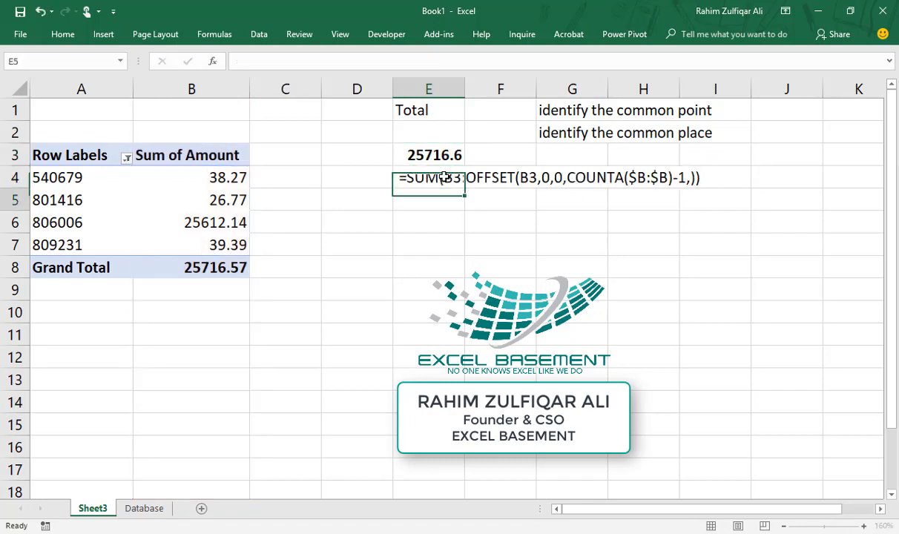
{"action": "double_click", "coordinate": [454, 155]}
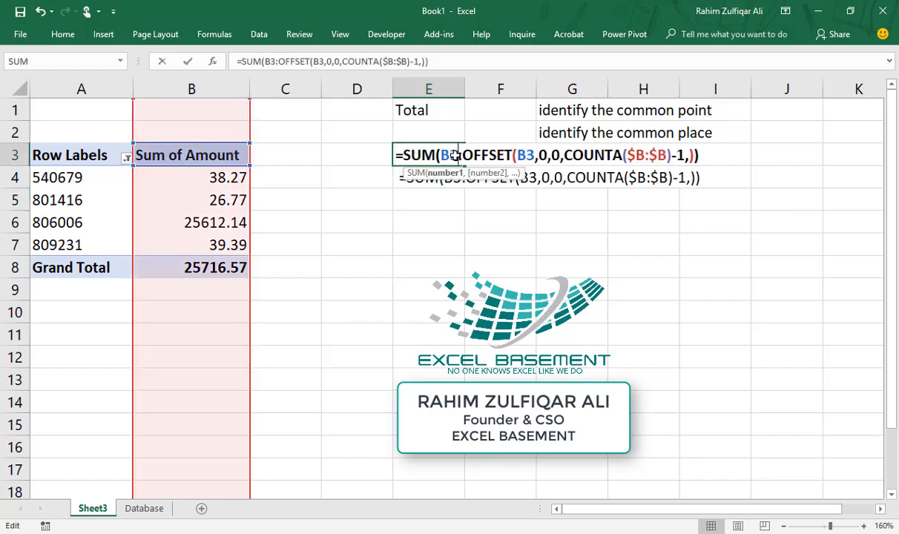